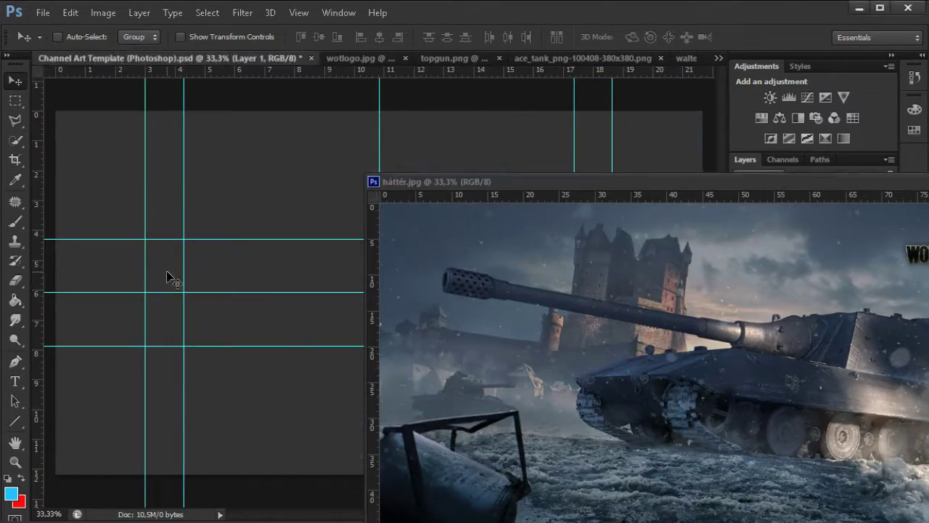
Drag the snowy tank scene from háttér.jpg into the Channel Art Template as Layer 1
{"action": "mouse_move", "coordinate": [169, 278]}
{"action": "left_mouse_down"}
{"action": "mouse_move", "coordinate": [259, 290]}
{"action": "mouse_move", "coordinate": [472, 215]}
{"action": "left_mouse_up"}
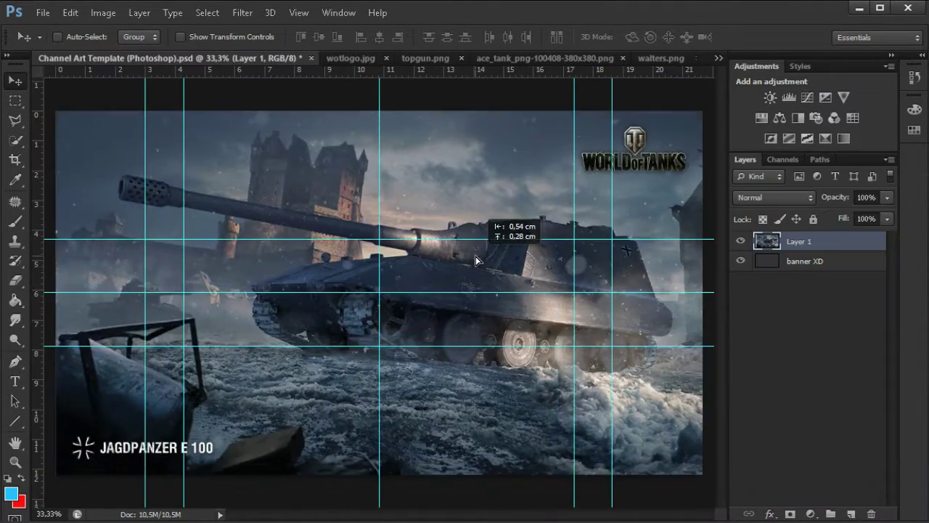
Free-transform the tank image to stretch it across the full canvas width
{"action": "key", "text": "ctrl+t"}
{"action": "mouse_move", "coordinate": [70, 121]}
{"action": "left_mouse_down"}
{"action": "mouse_move", "coordinate": [219, 211]}
{"action": "mouse_move", "coordinate": [56, 146]}
{"action": "left_mouse_up"}
{"action": "left_click_drag", "start_coordinate": [381, 457], "coordinate": [378, 429]}
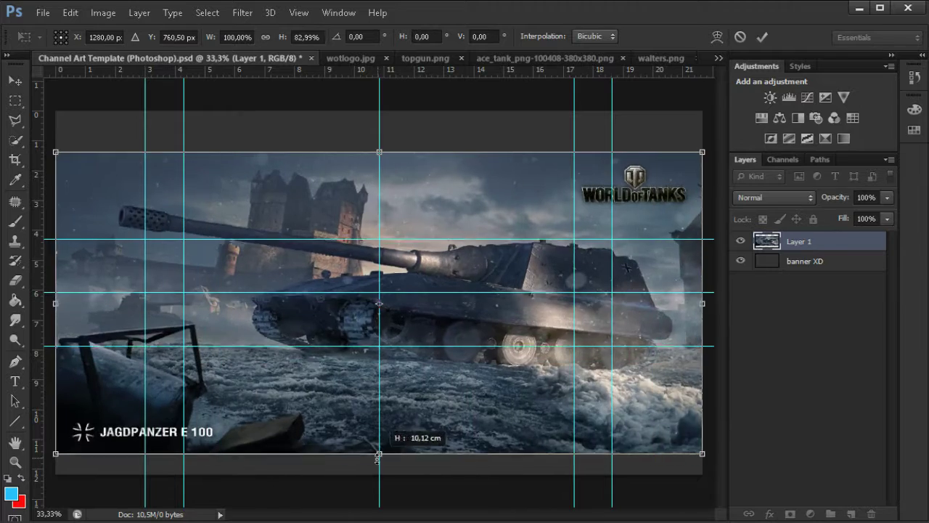
{"action": "left_click_drag", "start_coordinate": [406, 297], "coordinate": [383, 311]}
{"action": "key", "text": "Return"}
Delete the image strips above the upper guide and below the lower guide
{"action": "key", "text": "m"}
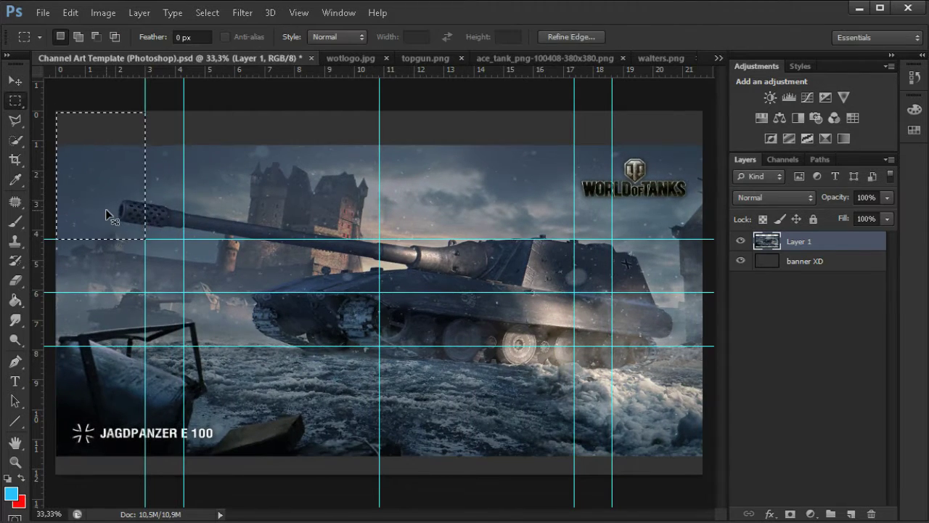
{"action": "left_click_drag", "start_coordinate": [56, 142], "coordinate": [702, 240]}
{"action": "key", "text": "Delete"}
{"action": "left_click_drag", "start_coordinate": [703, 460], "coordinate": [703, 449]}
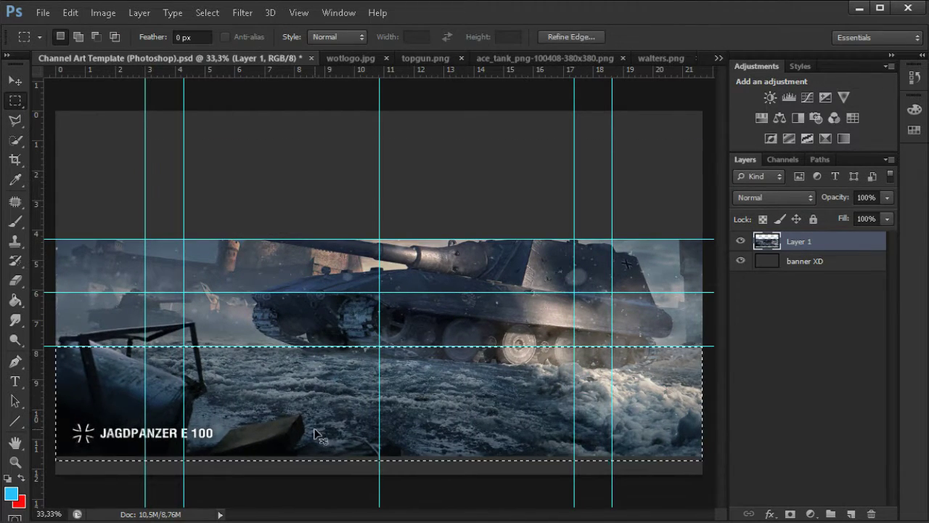
{"action": "key", "text": "Delete"}
Apply a Blur Gallery blur to the tank image and draw a text box between the guides
{"action": "left_click", "coordinate": [243, 12]}
{"action": "left_click", "coordinate": [304, 69]}
{"action": "key", "text": "Escape"}
{"action": "left_click", "coordinate": [242, 13]}
{"action": "left_click", "coordinate": [436, 164]}
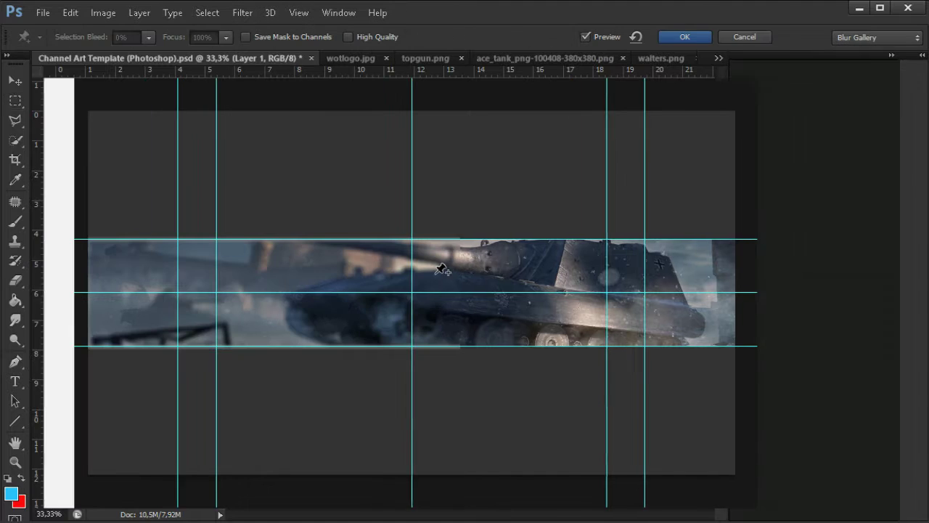
{"action": "double_click", "coordinate": [807, 130]}
{"action": "type", "text": "0"}
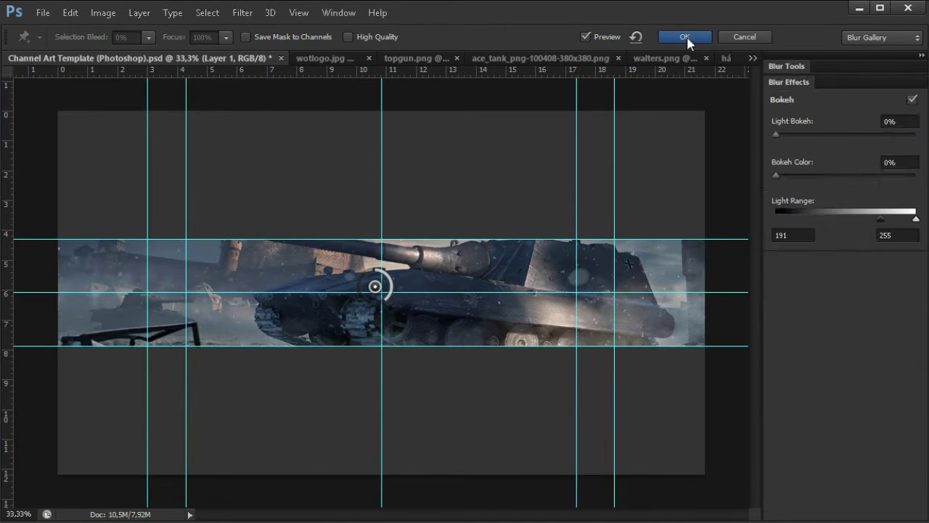
{"action": "left_click", "coordinate": [686, 39]}
{"action": "key", "text": "t"}
{"action": "left_click_drag", "start_coordinate": [184, 239], "coordinate": [575, 346]}
Type the title ZALANHU at 48 pt in white
{"action": "left_click", "coordinate": [316, 37]}
{"action": "left_click", "coordinate": [303, 263]}
{"action": "type", "text": "ZALANHU"}
{"action": "left_click", "coordinate": [486, 38]}
{"action": "left_click", "coordinate": [595, 357]}
{"action": "key", "text": "Return"}
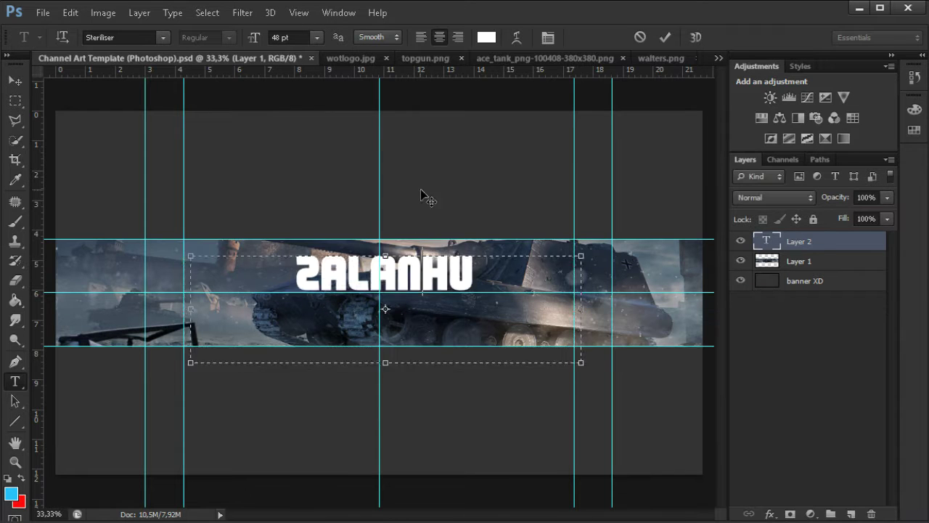
{"action": "left_click", "coordinate": [855, 243]}
Give the title layer a Gradient Overlay with a teal colour stop
{"action": "double_click", "coordinate": [854, 242]}
{"action": "left_click", "coordinate": [516, 314]}
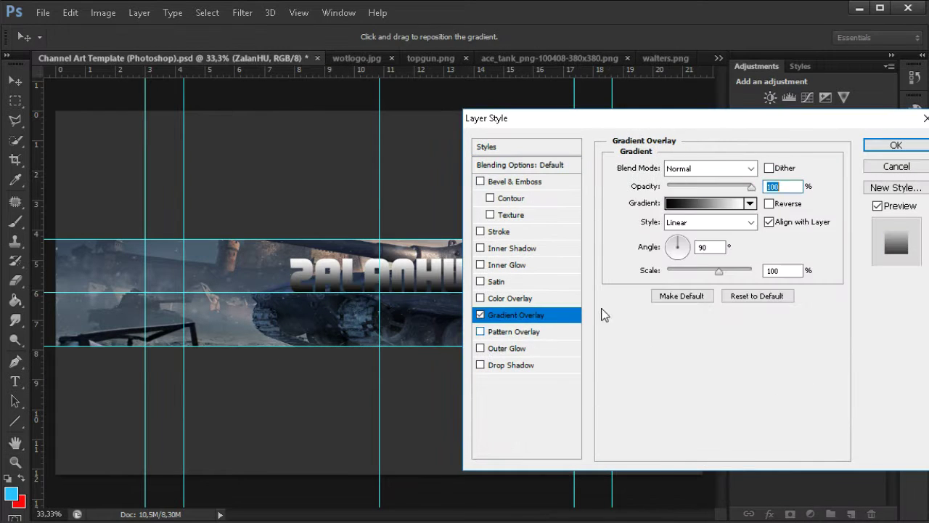
{"action": "left_click", "coordinate": [704, 202]}
{"action": "double_click", "coordinate": [817, 363]}
{"action": "left_click", "coordinate": [802, 436]}
{"action": "left_click", "coordinate": [747, 414]}
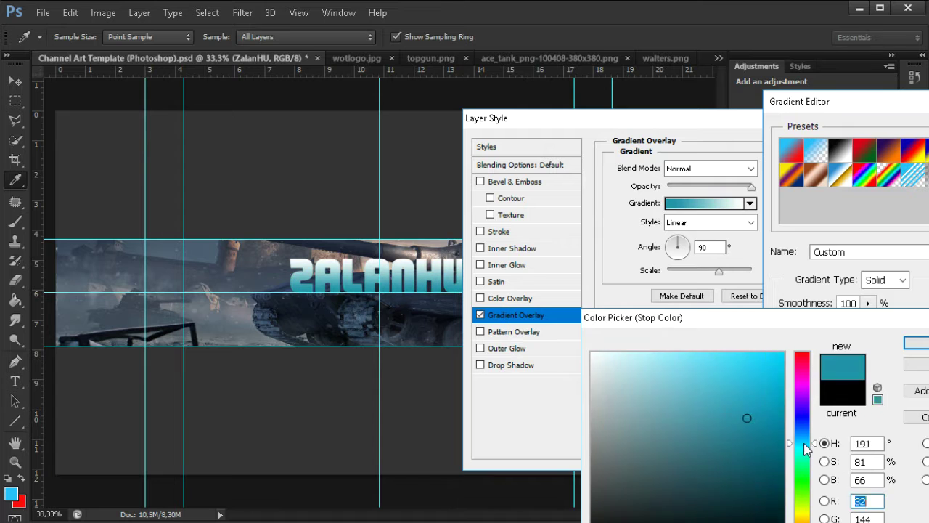
{"action": "key", "text": "Return"}
{"action": "key", "text": "Return"}
{"action": "key", "text": "Return"}
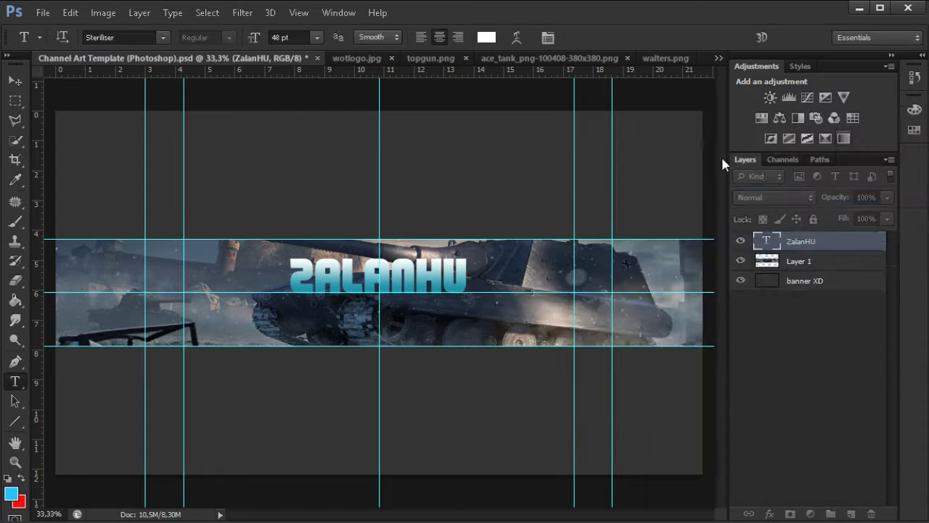
Trace the World of Tanks logo in wotlogo.jpg with the Pen tool and copy it
{"action": "key", "text": "v"}
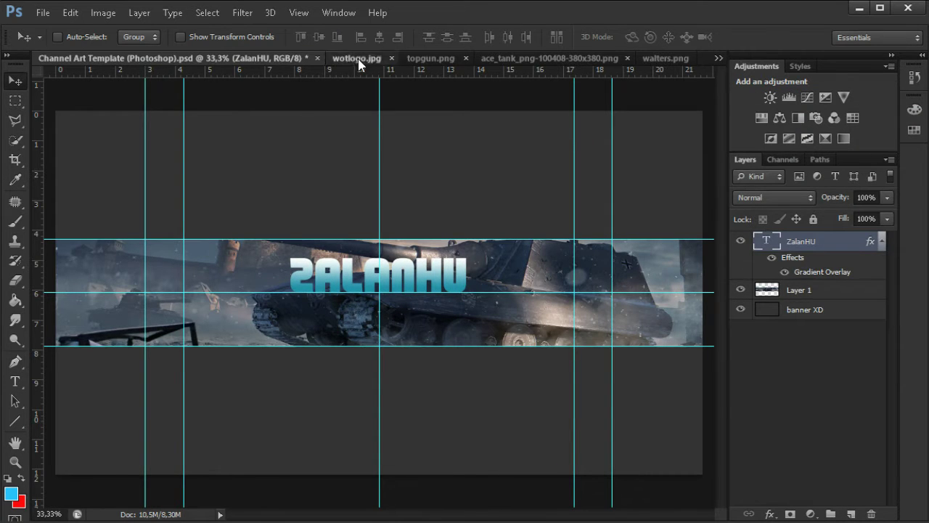
{"action": "left_click", "coordinate": [356, 58]}
{"action": "key", "text": "p"}
{"action": "scroll", "coordinate": [208, 253], "scroll_direction": "up", "scroll_amount": 5}
{"action": "scroll", "coordinate": [394, 183], "scroll_direction": "right", "scroll_amount": 3}
{"action": "scroll", "coordinate": [493, 340], "scroll_direction": "down", "scroll_amount": 5}
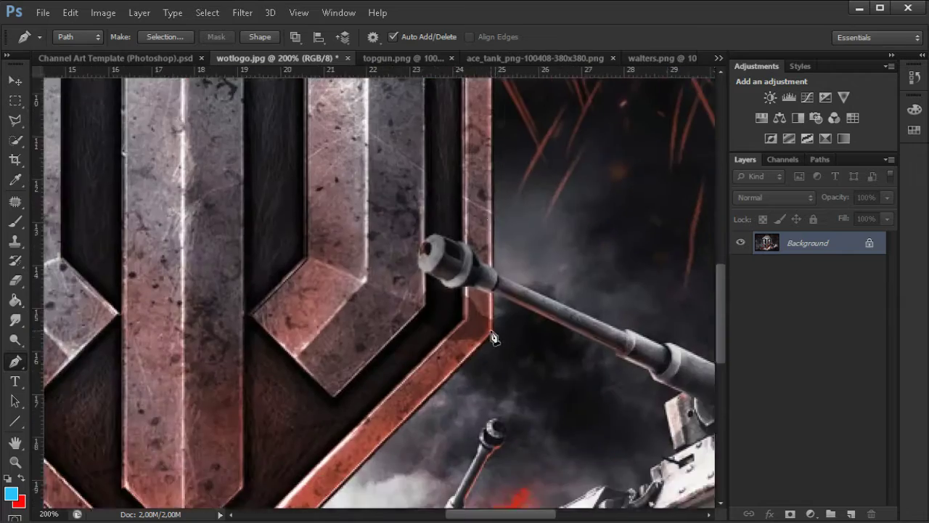
{"action": "scroll", "coordinate": [494, 340], "scroll_direction": "down", "scroll_amount": 5}
{"action": "scroll", "coordinate": [494, 339], "scroll_direction": "up", "scroll_amount": 10}
{"action": "key", "text": "ctrl+minus"}
{"action": "key", "text": "ctrl+minus"}
{"action": "key", "text": "ctrl+Return"}
{"action": "key", "text": "v"}
{"action": "key", "text": "ctrl+c"}
Paste the logo into the banner at its left edge, rotated and slightly shrunk
{"action": "left_click", "coordinate": [115, 58]}
{"action": "key", "text": "ctrl+v"}
{"action": "left_click_drag", "start_coordinate": [307, 303], "coordinate": [107, 300]}
{"action": "key", "text": "ctrl+t"}
{"action": "mouse_move", "coordinate": [201, 180]}
{"action": "left_mouse_down"}
{"action": "mouse_move", "coordinate": [127, 339]}
{"action": "mouse_move", "coordinate": [182, 383]}
{"action": "left_mouse_up"}
{"action": "key", "text": "Return"}
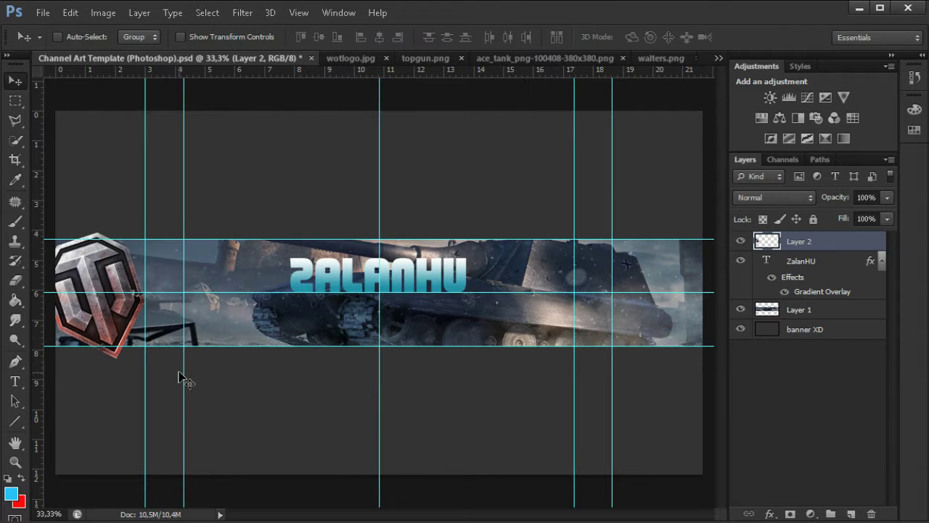
Bring the topgun medal into the banner and enlarge it to about 132%
{"action": "key", "text": "m"}
{"action": "left_click_drag", "start_coordinate": [56, 111], "coordinate": [146, 237]}
{"action": "key", "text": "ctrl+Tab"}
{"action": "left_click_drag", "start_coordinate": [425, 58], "coordinate": [378, 140]}
{"action": "key", "text": "v"}
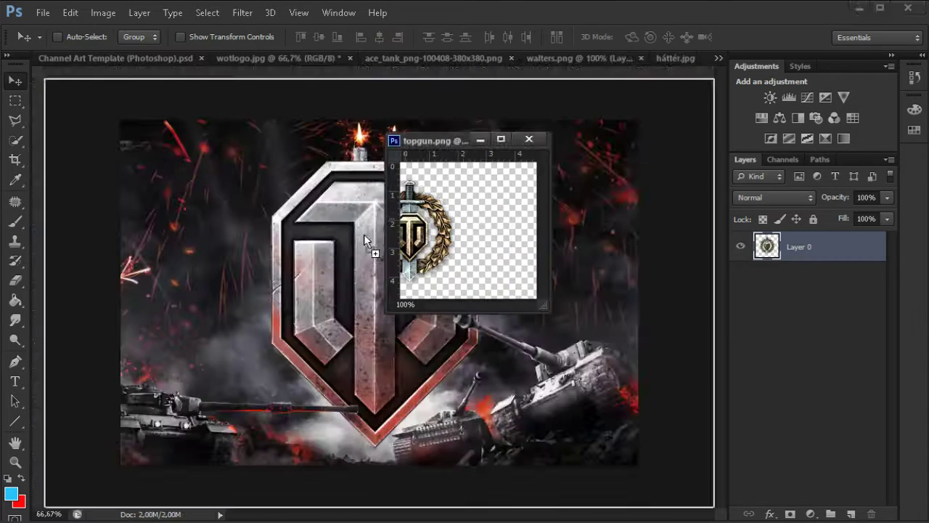
{"action": "left_click_drag", "start_coordinate": [450, 217], "coordinate": [605, 276]}
{"action": "key", "text": "ctrl+t"}
{"action": "mouse_move", "coordinate": [302, 328]}
{"action": "left_mouse_down"}
{"action": "mouse_move", "coordinate": [372, 334]}
{"action": "mouse_move", "coordinate": [348, 324]}
{"action": "left_mouse_up"}
{"action": "key", "text": "Return"}
Add the gold ace tanker badge beside the topgun medal
{"action": "left_click", "coordinate": [470, 58]}
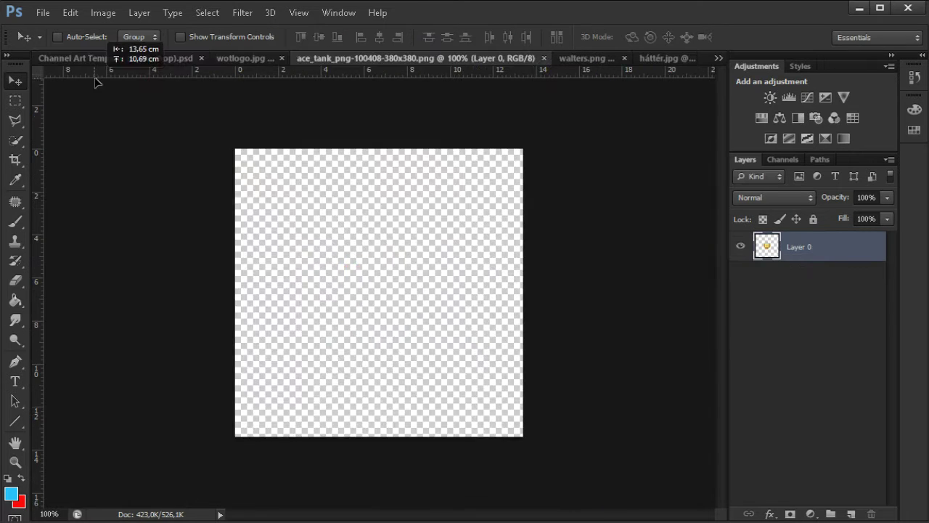
{"action": "left_click_drag", "start_coordinate": [377, 280], "coordinate": [167, 58]}
{"action": "key", "text": "ctrl+t"}
{"action": "left_click_drag", "start_coordinate": [390, 319], "coordinate": [379, 322]}
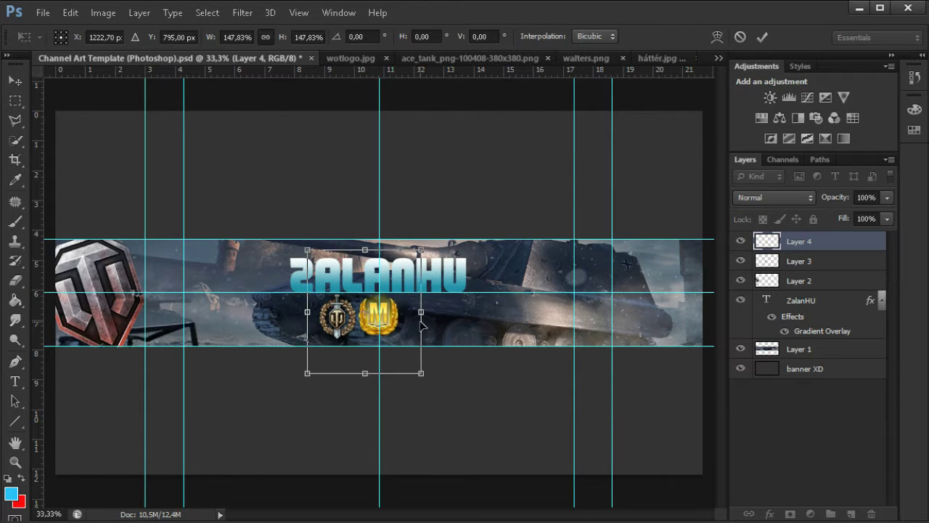
{"action": "key", "text": "Return"}
{"action": "left_click", "coordinate": [784, 262]}
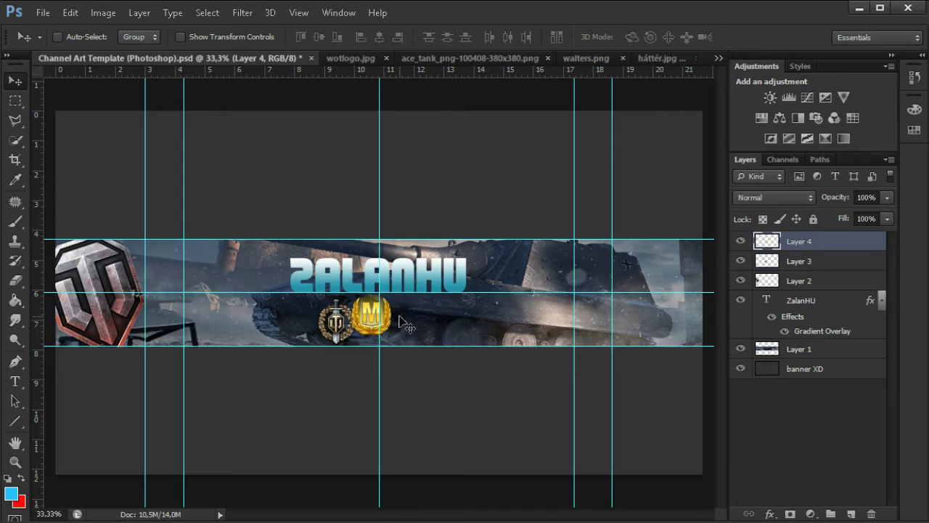
{"action": "key", "text": "ctrl+1"}
Add the walters.png Radley badge beside the gold badge and check the medal row
{"action": "left_click", "coordinate": [586, 58]}
{"action": "left_click_drag", "start_coordinate": [377, 290], "coordinate": [166, 58]}
{"action": "key", "text": "ctrl+t"}
{"action": "mouse_move", "coordinate": [466, 377]}
{"action": "left_mouse_down"}
{"action": "mouse_move", "coordinate": [483, 381]}
{"action": "mouse_move", "coordinate": [464, 379]}
{"action": "left_mouse_up"}
{"action": "key", "text": "Return"}
{"action": "key", "text": "ctrl+0"}
{"action": "key", "text": "ctrl+plus"}
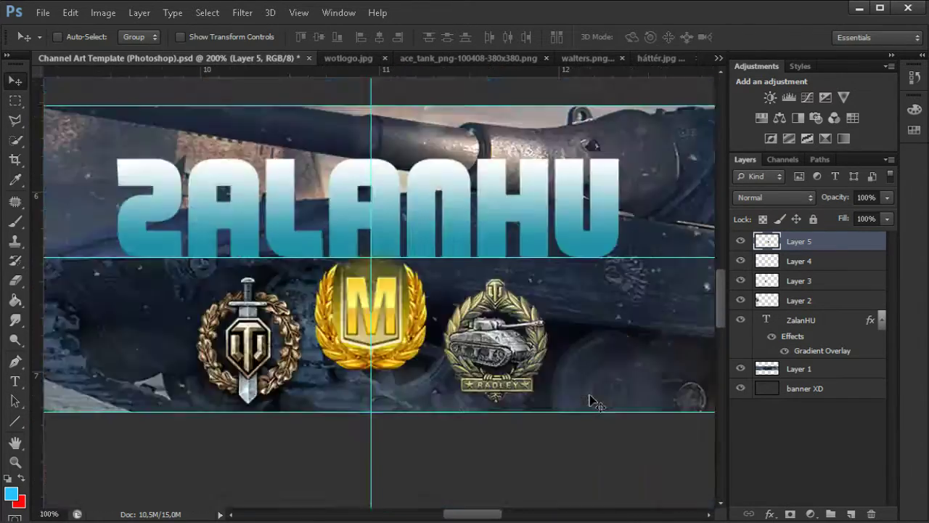
{"action": "key", "text": "ctrl+0"}
Add a Stroke outline layer style to the ZALANHU title
{"action": "double_click", "coordinate": [822, 339]}
{"action": "left_click", "coordinate": [538, 182]}
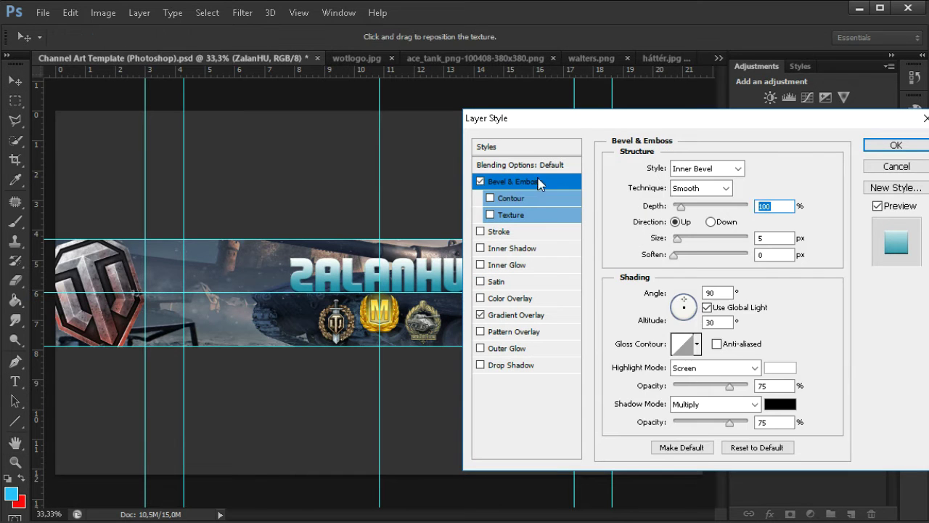
{"action": "type", "text": "1"}
{"action": "left_click", "coordinate": [480, 181]}
{"action": "left_click", "coordinate": [499, 231]}
{"action": "left_click", "coordinate": [896, 145]}
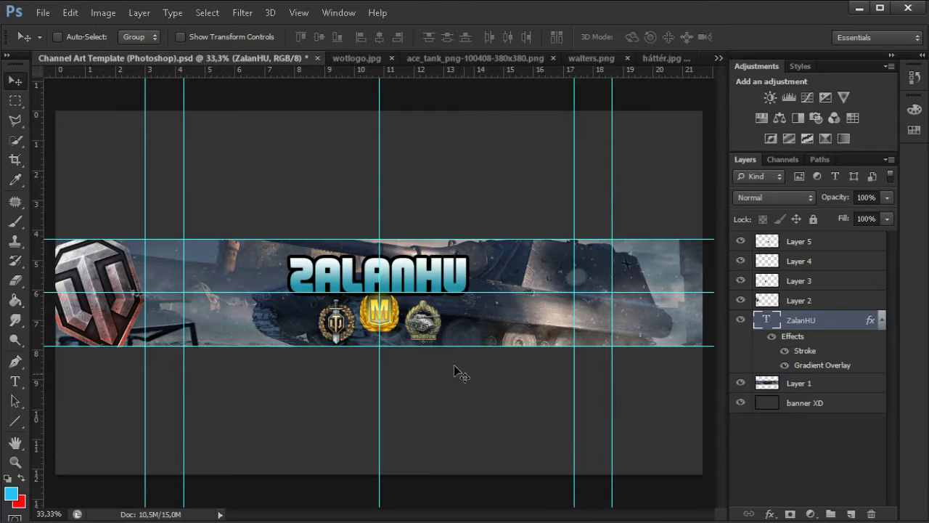
Rename the layers after their contents, such as ace tanker and walter
{"action": "left_click", "coordinate": [767, 383]}
{"action": "double_click", "coordinate": [802, 383]}
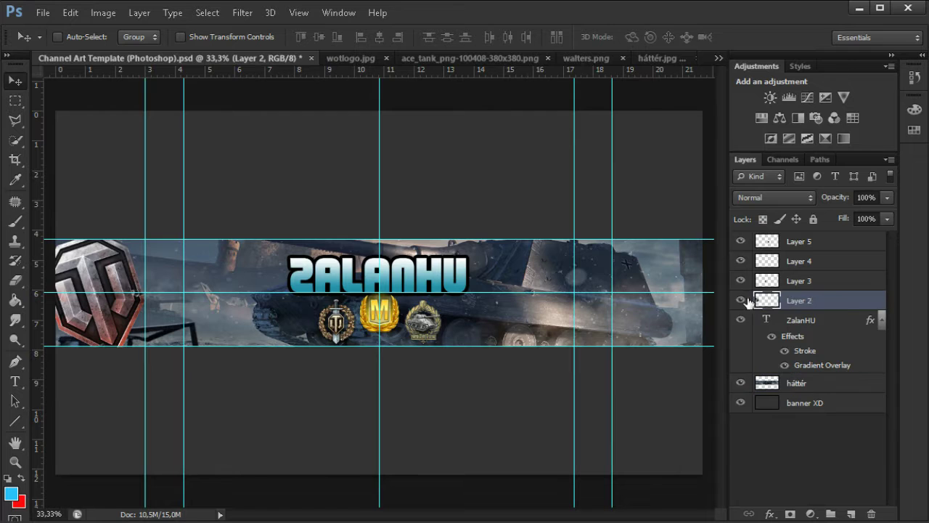
{"action": "type", "text": "un"}
{"action": "double_click", "coordinate": [803, 260]}
{"action": "type", "text": "ace tanker"}
{"action": "double_click", "coordinate": [802, 241]}
{"action": "type", "text": "walr"}
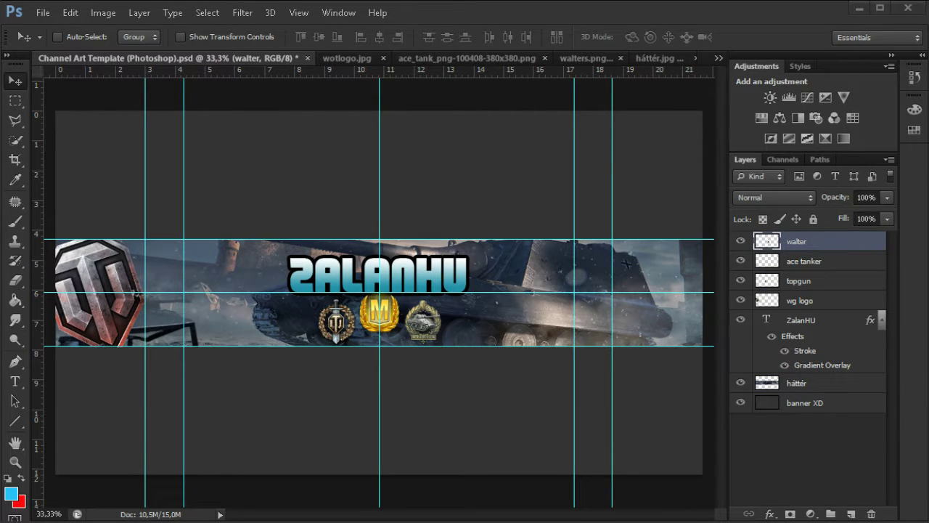
Apply a further blur filter to the háttér background layer
{"action": "left_click", "coordinate": [797, 382]}
{"action": "left_click", "coordinate": [243, 13]}
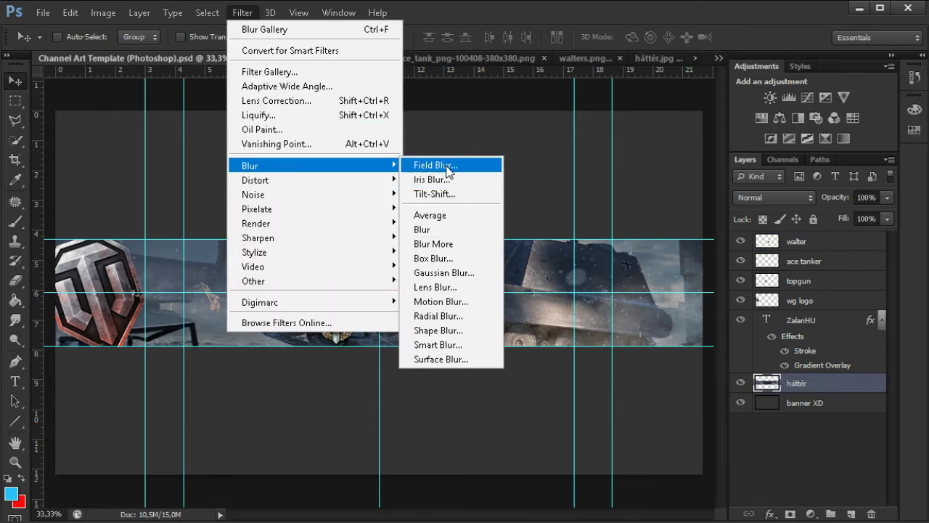
{"action": "left_click", "coordinate": [446, 178]}
{"action": "key", "text": "Return"}
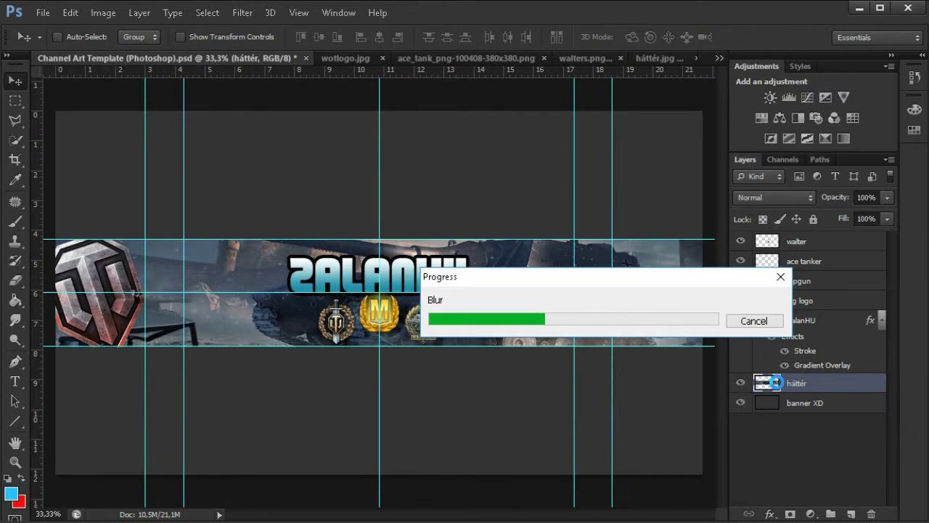
Draw and undo a test line with the Line tool
{"action": "key", "text": "u"}
{"action": "left_click_drag", "start_coordinate": [184, 239], "coordinate": [183, 346]}
{"action": "key", "text": "ctrl+z"}
{"action": "left_click", "coordinate": [291, 37]}
Set the Line tool's stroke weight to 100 px
{"action": "left_click", "coordinate": [32, 38]}
{"action": "left_click", "coordinate": [291, 37]}
{"action": "left_click", "coordinate": [281, 216]}
{"action": "left_click", "coordinate": [662, 269]}
{"action": "left_click", "coordinate": [600, 292]}
{"action": "key", "text": "Return"}
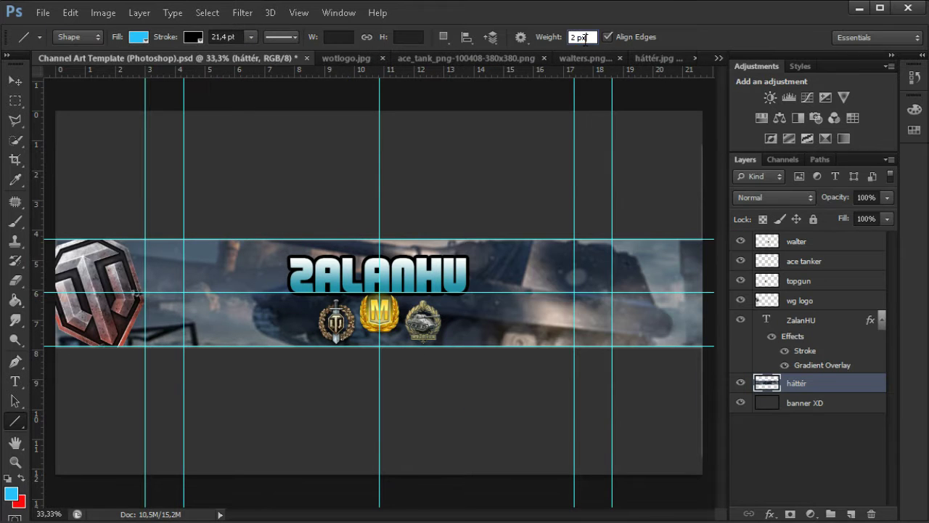
{"action": "type", "text": "0"}
{"action": "key", "text": "Return"}
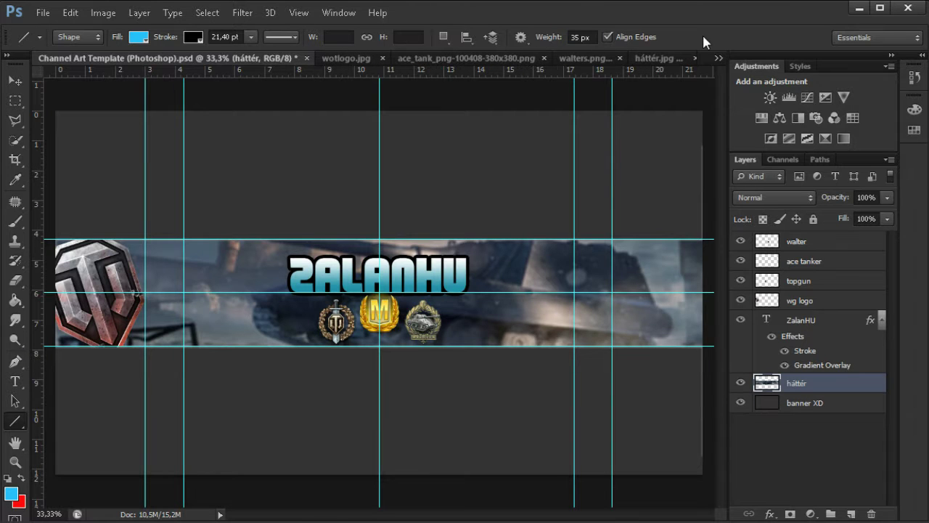
Draw a cyan diagonal line left of the title and nudge it right
{"action": "left_click_drag", "start_coordinate": [185, 240], "coordinate": [235, 347]}
{"action": "left_click", "coordinate": [193, 36]}
{"action": "left_click", "coordinate": [123, 110]}
{"action": "key", "text": "Return"}
{"action": "left_click_drag", "start_coordinate": [200, 262], "coordinate": [234, 303]}
Place the white stripe beside the cyan one and draw a second parallel cyan line
{"action": "key", "text": "v"}
{"action": "scroll", "coordinate": [245, 266], "scroll_direction": "up", "scroll_amount": 3}
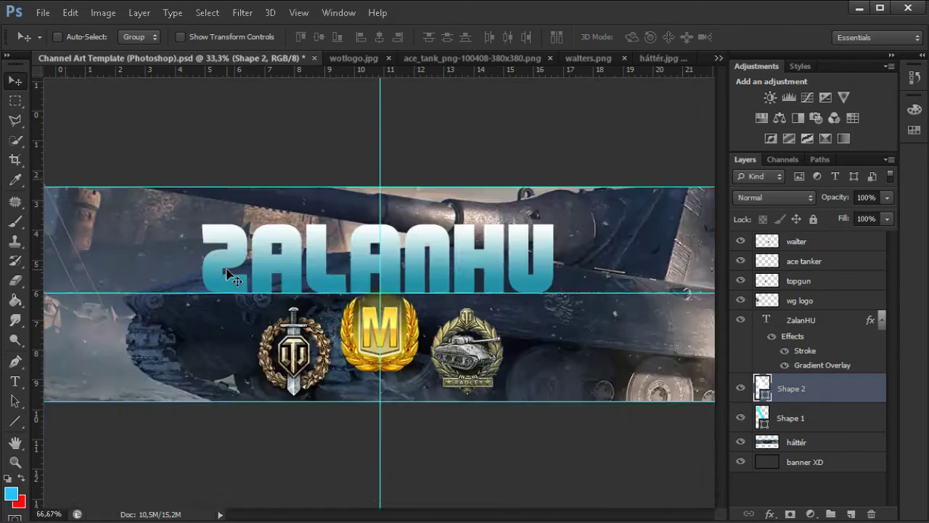
{"action": "left_click_drag", "start_coordinate": [255, 231], "coordinate": [301, 322]}
{"action": "key", "text": "u"}
{"action": "left_click_drag", "start_coordinate": [322, 207], "coordinate": [445, 477]}
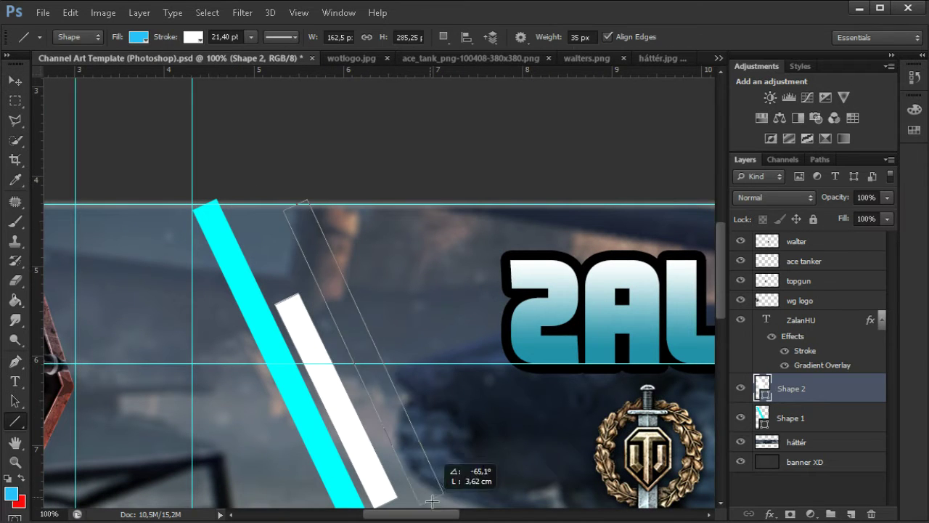
{"action": "left_click", "coordinate": [194, 36]}
{"action": "left_click", "coordinate": [124, 110]}
{"action": "key", "text": "v"}
Move the two cyan stripes and the white stripe down and to the left
{"action": "scroll", "coordinate": [411, 460], "scroll_direction": "down", "scroll_amount": 4}
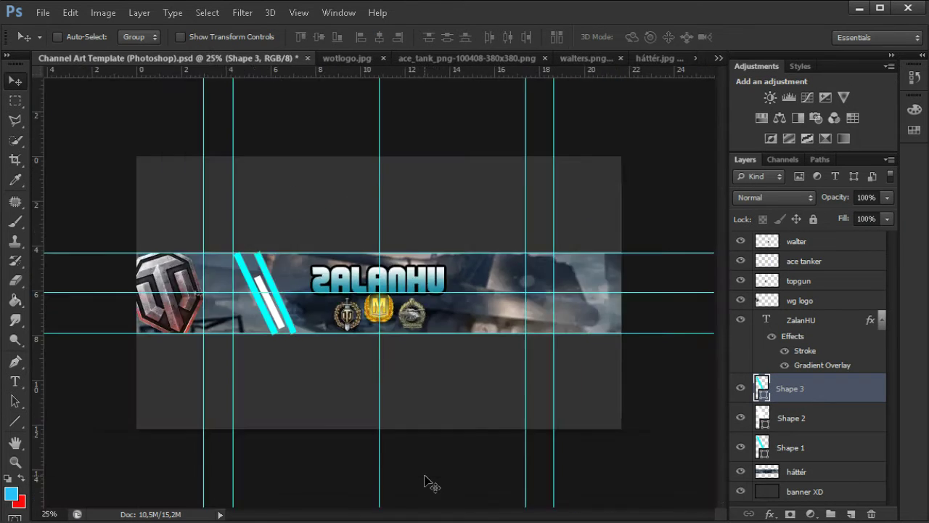
{"action": "scroll", "coordinate": [274, 331], "scroll_direction": "up", "scroll_amount": 4}
{"action": "left_click_drag", "start_coordinate": [217, 326], "coordinate": [118, 426]}
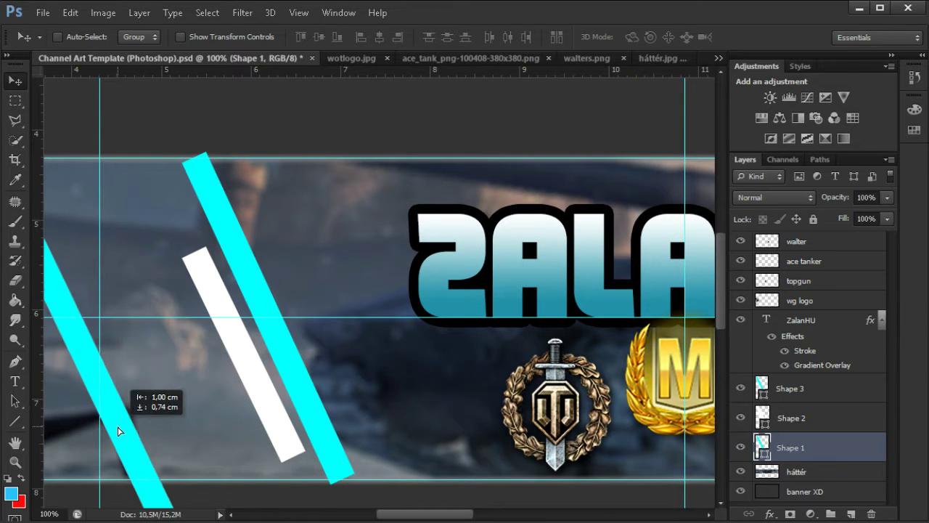
{"action": "left_click_drag", "start_coordinate": [246, 355], "coordinate": [167, 406]}
{"action": "left_click_drag", "start_coordinate": [305, 348], "coordinate": [297, 421]}
{"action": "scroll", "coordinate": [231, 296], "scroll_direction": "down", "scroll_amount": 3}
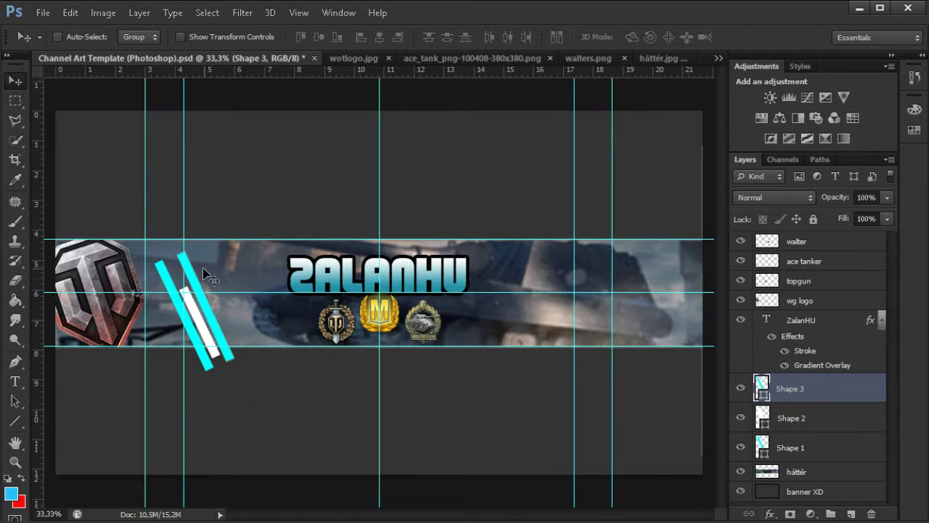
Undo an accidental cyan rectangle fill beside the stripes
{"action": "key", "text": "m"}
{"action": "left_click_drag", "start_coordinate": [145, 239], "coordinate": [208, 292]}
{"action": "key", "text": "alt+BackSpace"}
{"action": "key", "text": "ctrl+z"}
{"action": "key", "text": "e"}
{"action": "key", "text": "Return"}
Delete the three diagonal stripe layers, Shape 1–3
{"action": "left_click", "coordinate": [743, 449]}
{"action": "left_click", "coordinate": [748, 385], "text": "shift"}
{"action": "key", "text": "Delete"}
{"action": "key", "text": "Return"}
{"action": "key", "text": "v"}
{"action": "scroll", "coordinate": [182, 266], "scroll_direction": "up", "scroll_amount": 1, "text": "alt"}
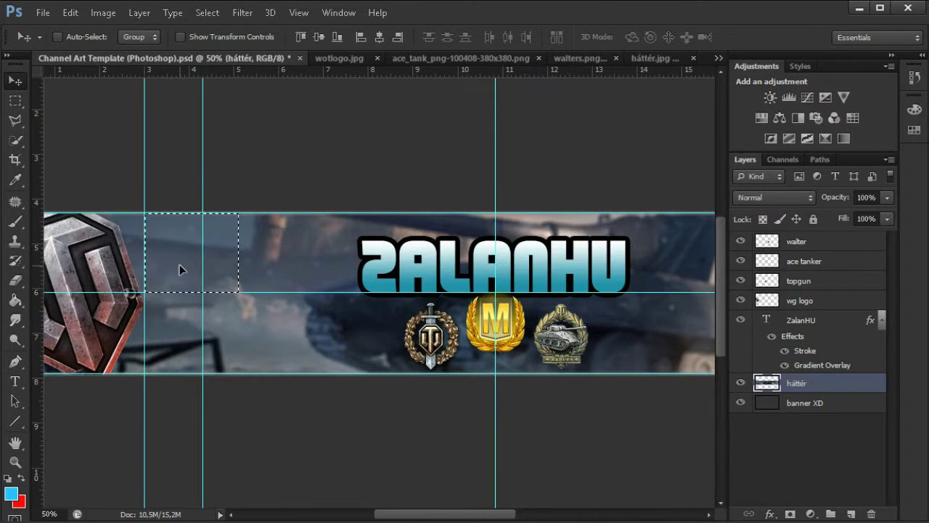
{"action": "scroll", "coordinate": [224, 266], "scroll_direction": "left", "scroll_amount": 2}
{"action": "scroll", "coordinate": [343, 320], "scroll_direction": "left", "scroll_amount": 3}
{"action": "scroll", "coordinate": [343, 320], "scroll_direction": "right", "scroll_amount": 3}
{"action": "scroll", "coordinate": [464, 314], "scroll_direction": "up", "scroll_amount": 1}
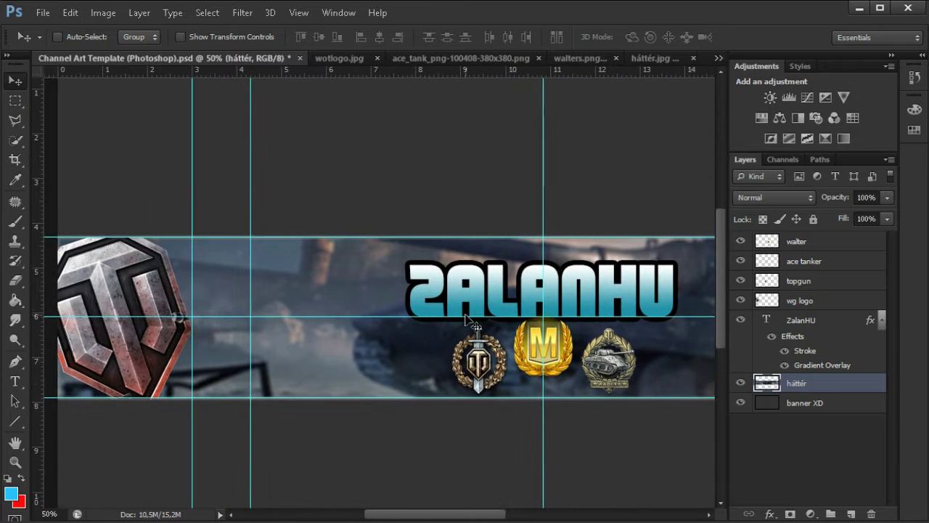
Draw a test ellipse at the banner's lower left, then delete its layer
{"action": "right_click", "coordinate": [19, 423]}
{"action": "left_click", "coordinate": [80, 450]}
{"action": "left_click_drag", "start_coordinate": [228, 342], "coordinate": [315, 426]}
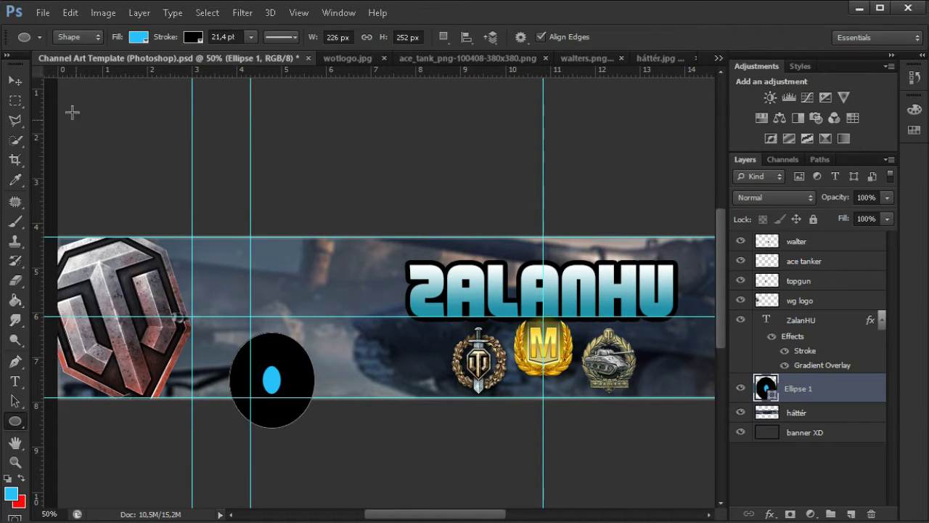
{"action": "key", "text": "v"}
{"action": "left_click_drag", "start_coordinate": [271, 379], "coordinate": [242, 396]}
{"action": "left_click", "coordinate": [16, 100]}
{"action": "key", "text": "Delete"}
{"action": "key", "text": "Return"}
Fill a thin vertical strip with blue, then Step Backward to undo it
{"action": "left_click_drag", "start_coordinate": [330, 320], "coordinate": [307, 320]}
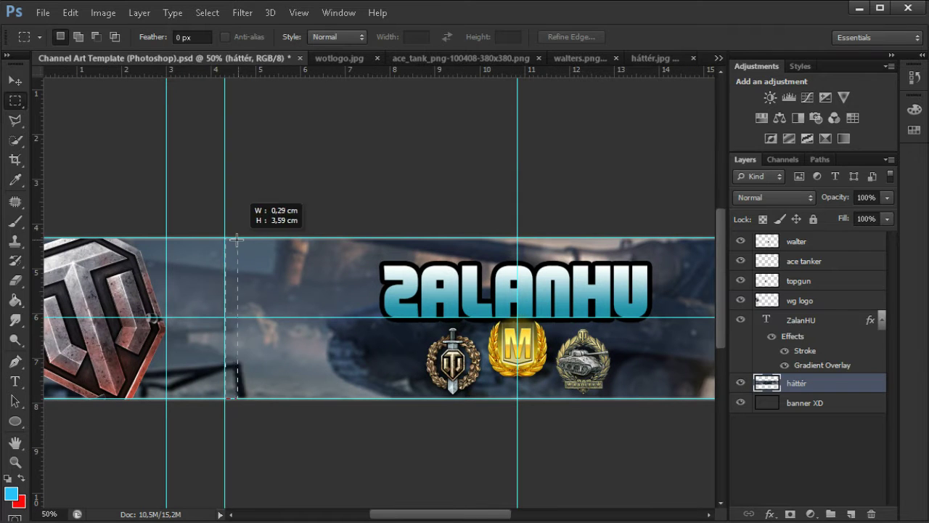
{"action": "left_click", "coordinate": [16, 299]}
{"action": "left_click", "coordinate": [232, 310]}
{"action": "scroll", "coordinate": [209, 330], "scroll_direction": "up", "scroll_amount": 2}
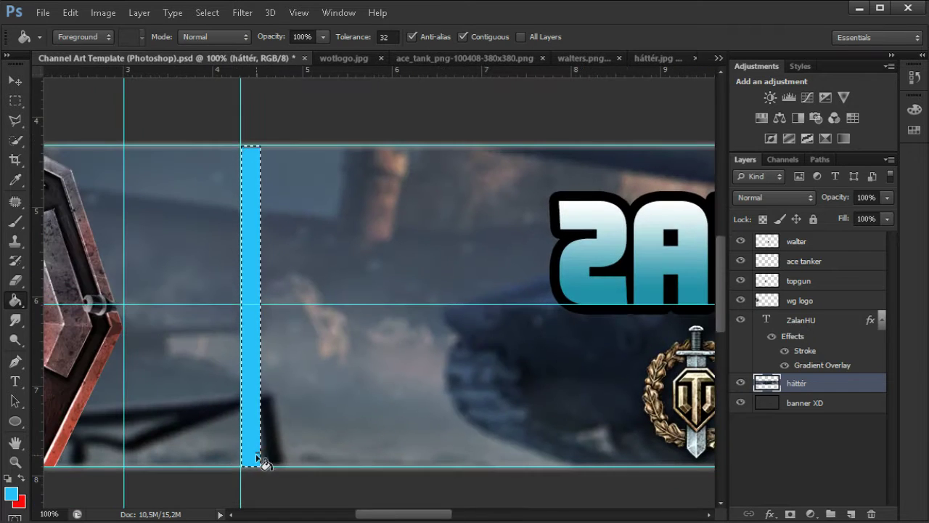
{"action": "key", "text": "v"}
{"action": "left_click", "coordinate": [70, 13]}
{"action": "left_click", "coordinate": [80, 56]}
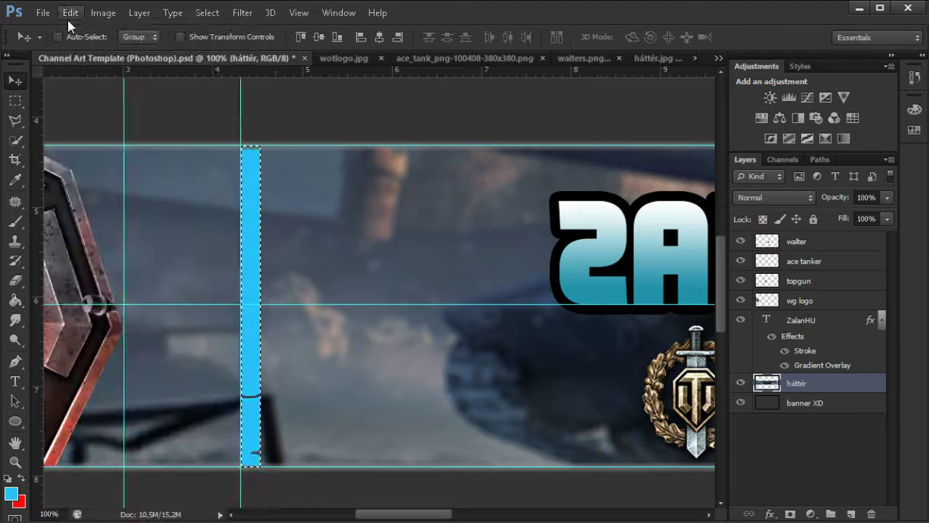
Switch to the Elliptical Marquee tool and zoom out on the banner
{"action": "left_click", "coordinate": [15, 101]}
{"action": "right_click", "coordinate": [15, 100]}
{"action": "left_click", "coordinate": [73, 112]}
{"action": "key", "text": "ctrl+minus"}
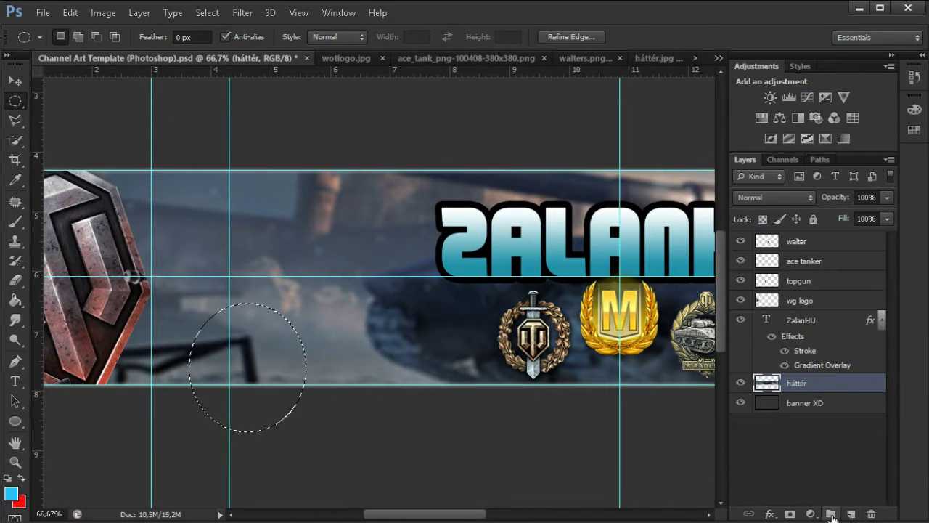
Add a new layer and fill the circular selection with blue
{"action": "left_click", "coordinate": [851, 514]}
{"action": "left_click", "coordinate": [11, 493]}
{"action": "key", "text": "Return"}
{"action": "key", "text": "g"}
{"action": "left_click", "coordinate": [247, 367]}
{"action": "key", "text": "m"}
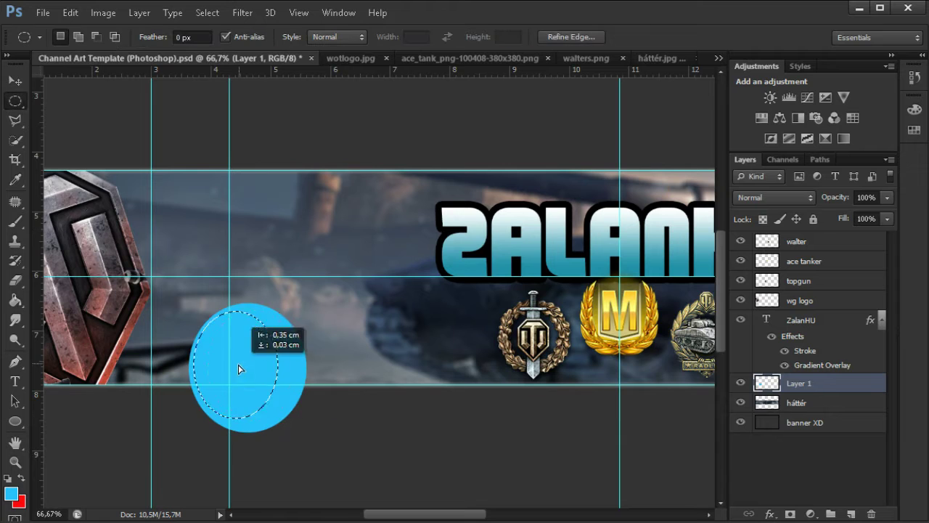
Set white as the second colour, fill with white, then refill the circle blue
{"action": "left_click", "coordinate": [17, 501]}
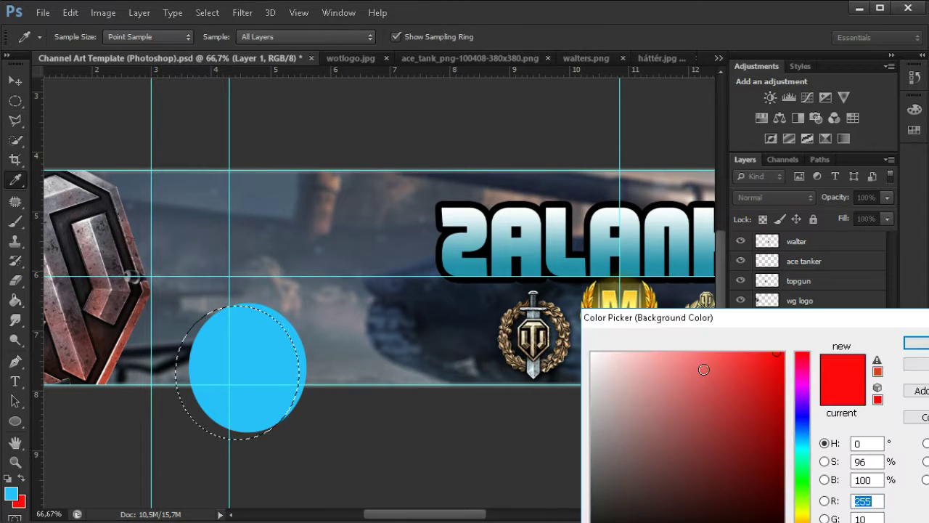
{"action": "key", "text": "Return"}
{"action": "key", "text": "g"}
{"action": "key", "text": "x"}
{"action": "left_click", "coordinate": [247, 367]}
{"action": "key", "text": "v"}
{"action": "key", "text": "m"}
{"action": "key", "text": "ctrl+d"}
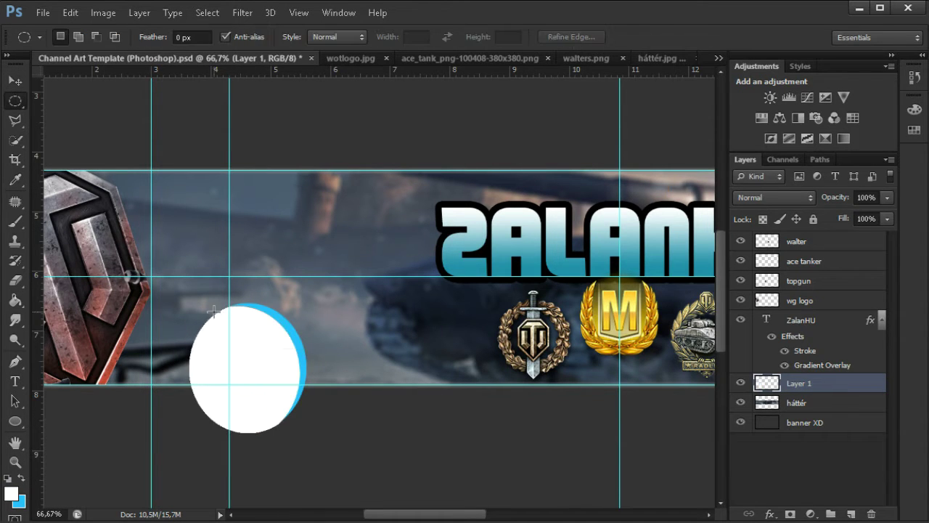
{"action": "key", "text": "x"}
{"action": "key", "text": "g"}
{"action": "left_click", "coordinate": [246, 367]}
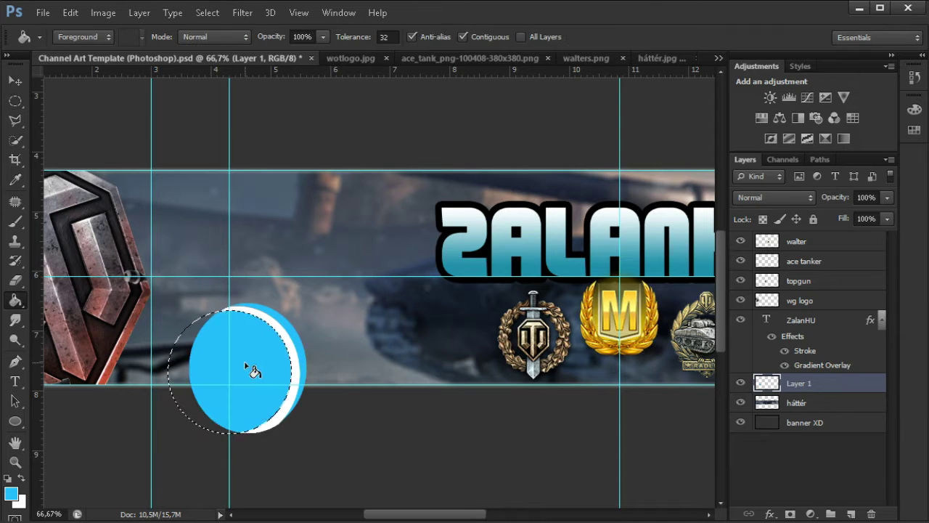
Select an offset circle inside the blue disc and fill alternating white and blue rings
{"action": "left_click", "coordinate": [16, 101]}
{"action": "left_click_drag", "start_coordinate": [156, 292], "coordinate": [250, 369]}
{"action": "key", "text": "ctrl+plus"}
{"action": "key", "text": "g"}
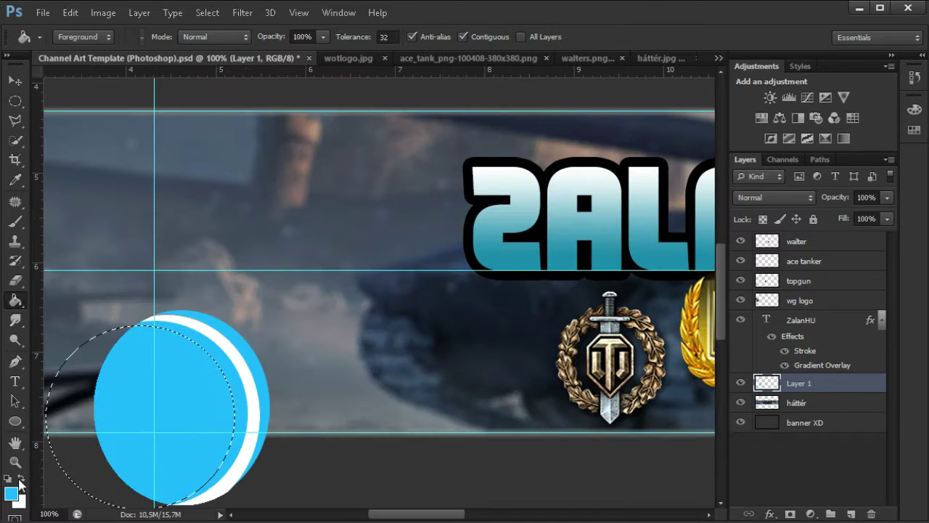
{"action": "key", "text": "x"}
{"action": "left_click", "coordinate": [167, 407]}
{"action": "key", "text": "m"}
{"action": "mouse_move", "coordinate": [200, 387]}
{"action": "left_mouse_down"}
{"action": "mouse_move", "coordinate": [181, 425]}
{"action": "mouse_move", "coordinate": [161, 435]}
{"action": "mouse_move", "coordinate": [141, 407]}
{"action": "mouse_move", "coordinate": [135, 418]}
{"action": "mouse_move", "coordinate": [155, 404]}
{"action": "left_mouse_up"}
{"action": "key", "text": "g"}
{"action": "key", "text": "x"}
{"action": "left_click", "coordinate": [143, 418]}
{"action": "key", "text": "m"}
{"action": "key", "text": "g"}
{"action": "key", "text": "x"}
{"action": "left_click", "coordinate": [188, 398]}
Keep shifting the selection down-left with alternating fills until the innermost area is white
{"action": "key", "text": "m"}
{"action": "key", "text": "g"}
{"action": "key", "text": "x"}
{"action": "left_click", "coordinate": [123, 406]}
{"action": "key", "text": "m"}
{"action": "key", "text": "g"}
{"action": "key", "text": "x"}
{"action": "left_click", "coordinate": [138, 410]}
{"action": "key", "text": "m"}
{"action": "key", "text": "g"}
{"action": "key", "text": "x"}
{"action": "left_click", "coordinate": [171, 408]}
{"action": "key", "text": "m"}
{"action": "key", "text": "g"}
{"action": "key", "text": "x"}
{"action": "left_click", "coordinate": [162, 426]}
{"action": "key", "text": "ctrl+minus"}
{"action": "key", "text": "ctrl+plus"}
Delete the part of the rings lying outside the banner using a rectangular marquee
{"action": "left_click", "coordinate": [15, 101]}
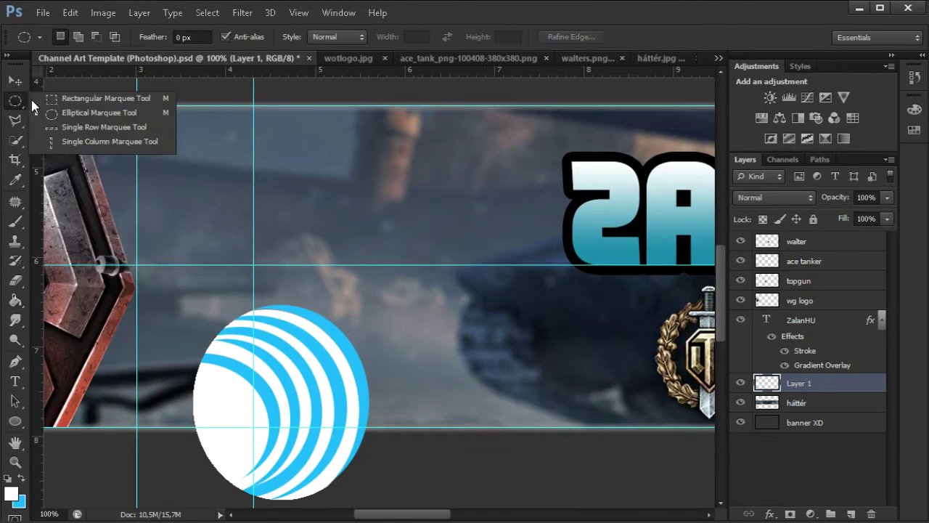
{"action": "key", "text": "shift+m"}
{"action": "left_click_drag", "start_coordinate": [375, 500], "coordinate": [196, 433]}
{"action": "key", "text": "Delete"}
{"action": "key", "text": "ctrl+minus"}
{"action": "key", "text": "x"}
Rename the ring decoration layer to 'sarokdi'
{"action": "scroll", "coordinate": [379, 290], "scroll_direction": "left", "scroll_amount": 5}
{"action": "double_click", "coordinate": [798, 382]}
{"action": "type", "text": "sarokdi"}
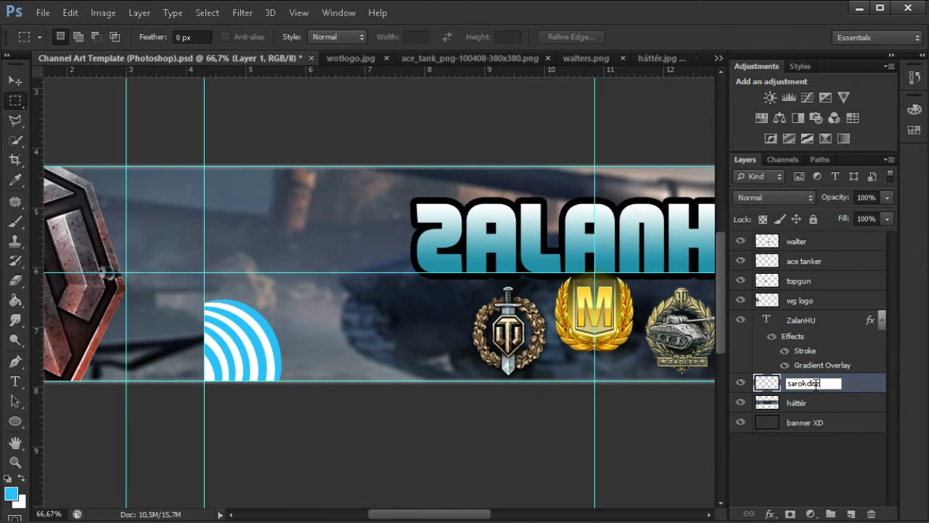
Finish renaming the ring layer and flip a duplicate of it into another corner
{"action": "right_click", "coordinate": [813, 383]}
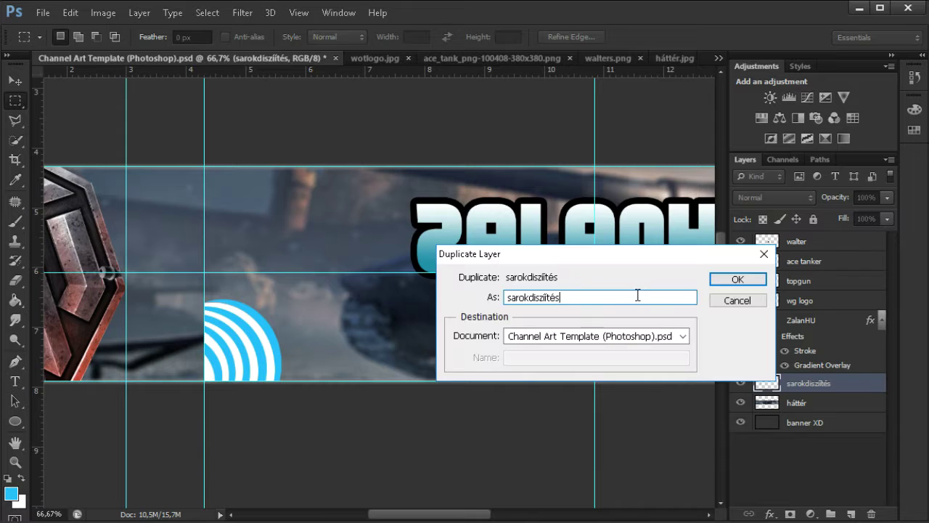
{"action": "key", "text": "Return"}
{"action": "key", "text": "v"}
{"action": "key", "text": "ctrl+minus"}
{"action": "key", "text": "ctrl+minus"}
{"action": "left_click", "coordinate": [69, 13]}
{"action": "left_click", "coordinate": [291, 327]}
{"action": "key", "text": "ctrl+plus"}
{"action": "key", "text": "Return"}
{"action": "key", "text": "ctrl+minus"}
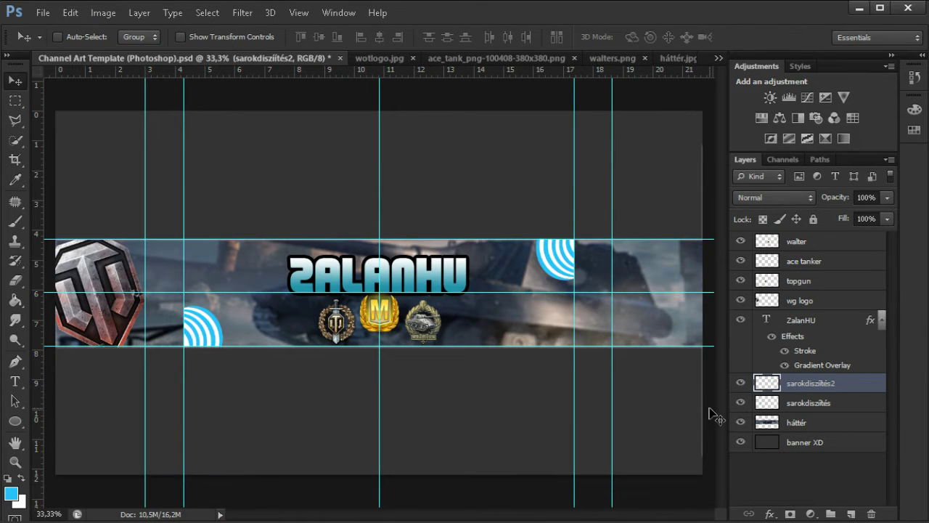
Duplicate the top-right rings and transform the third copy into the top-left corner
{"action": "double_click", "coordinate": [832, 385]}
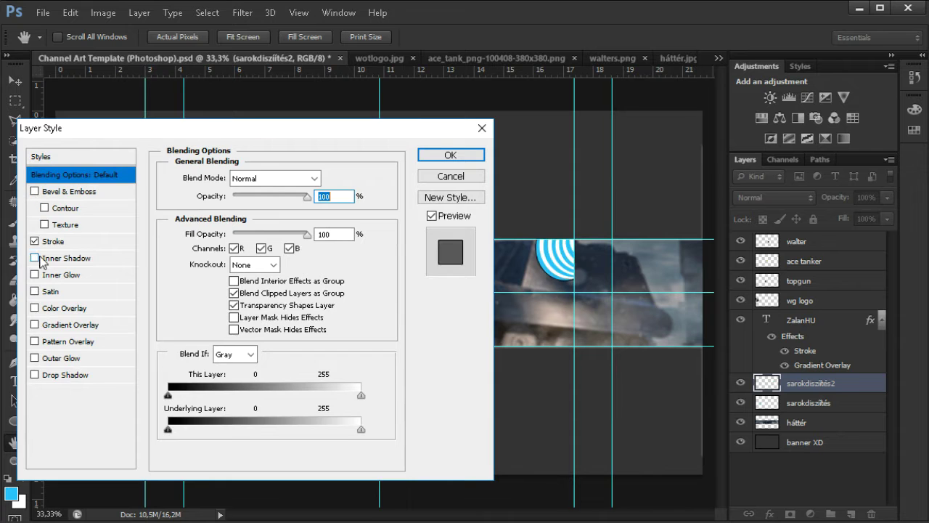
{"action": "left_click", "coordinate": [69, 324]}
{"action": "left_click", "coordinate": [451, 176]}
{"action": "right_click", "coordinate": [803, 382]}
{"action": "left_click", "coordinate": [864, 355]}
{"action": "key", "text": "Return"}
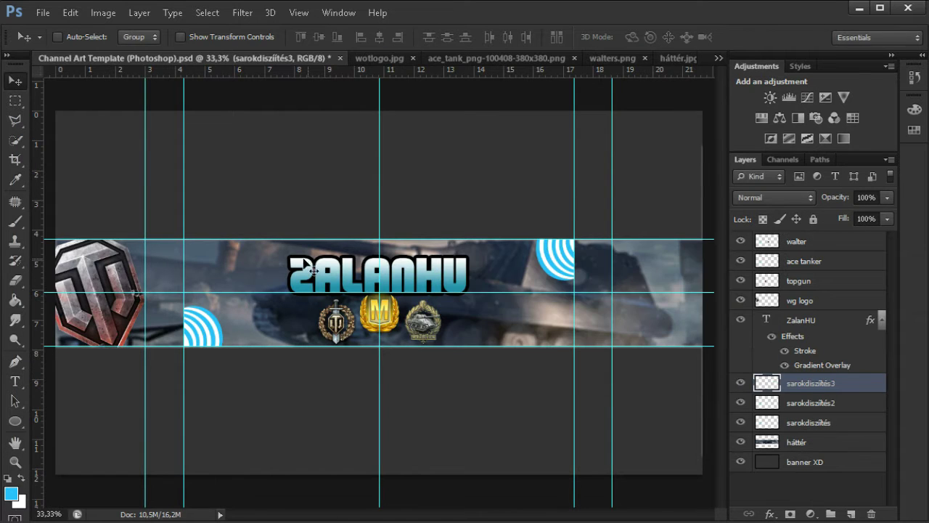
{"action": "key", "text": "ctrl+t"}
{"action": "key", "text": "ctrl+plus"}
{"action": "key", "text": "Return"}
Move a fourth ring copy to the bottom-right corner, rotate it, and name the new layer 'piros díszítés'
{"action": "right_click", "coordinate": [806, 383]}
{"action": "left_click", "coordinate": [871, 353]}
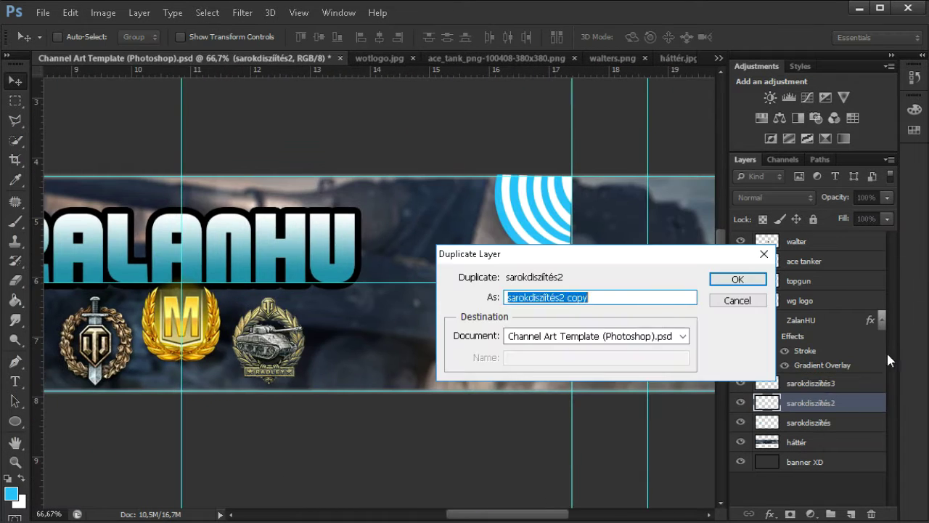
{"action": "key", "text": "Return"}
{"action": "left_click_drag", "start_coordinate": [530, 224], "coordinate": [531, 355]}
{"action": "key", "text": "ctrl+t"}
{"action": "left_click_drag", "start_coordinate": [605, 402], "coordinate": [616, 309]}
{"action": "key", "text": "Return"}
{"action": "key", "text": "ctrl+minus"}
{"action": "key", "text": "ctrl+minus"}
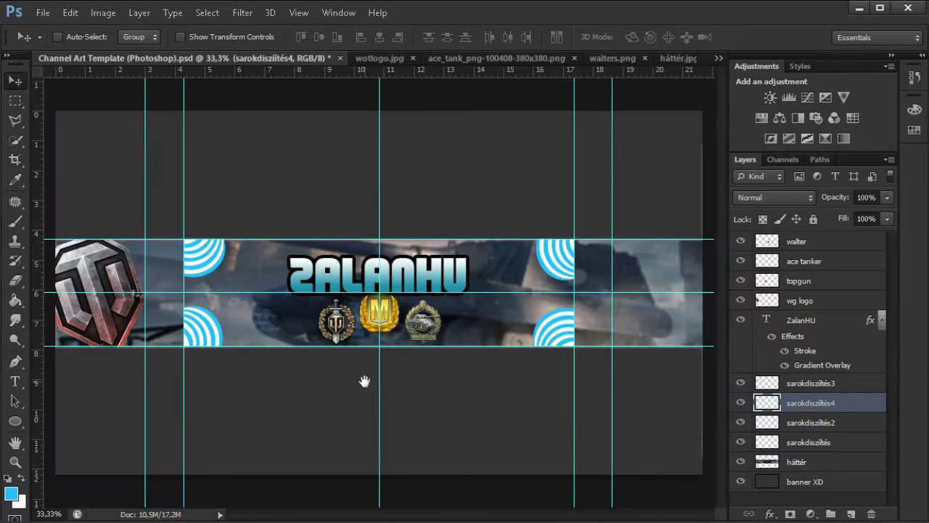
{"action": "key", "text": "ctrl+plus"}
{"action": "double_click", "coordinate": [799, 403]}
{"action": "type", "text": "piros diszítés"}
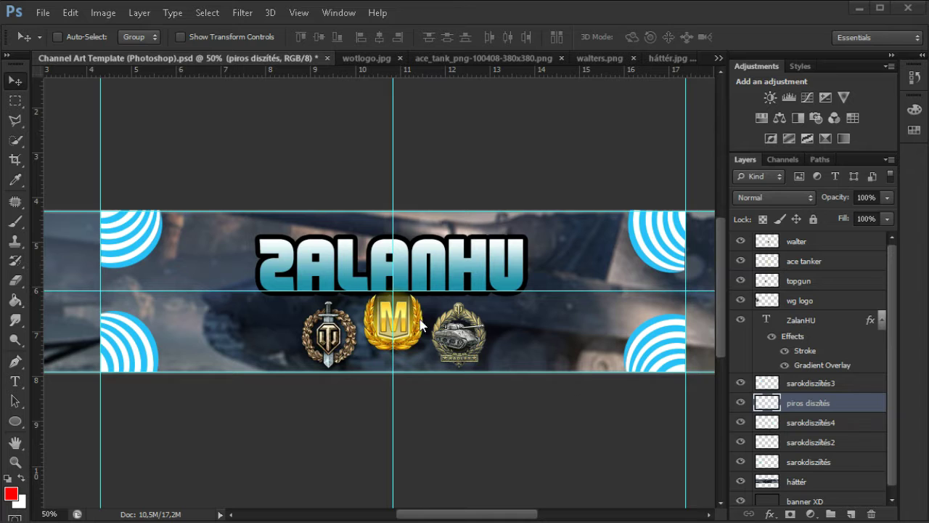
Draw a red rectangular bar and rotate it diagonally with Free Transform
{"action": "left_click", "coordinate": [13, 102]}
{"action": "left_click", "coordinate": [202, 203]}
{"action": "right_click", "coordinate": [14, 421]}
{"action": "left_click", "coordinate": [66, 419]}
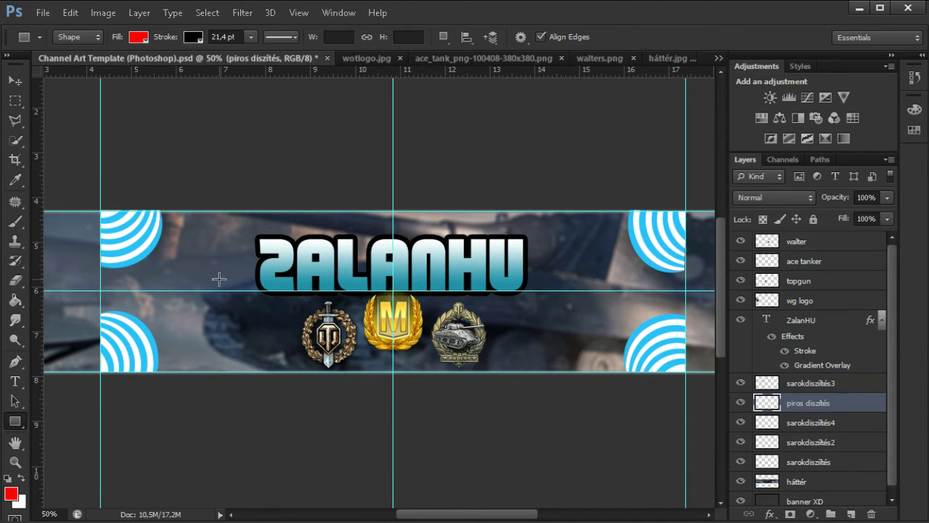
{"action": "left_click_drag", "start_coordinate": [189, 373], "coordinate": [188, 373]}
{"action": "left_click", "coordinate": [138, 36]}
{"action": "key", "text": "v"}
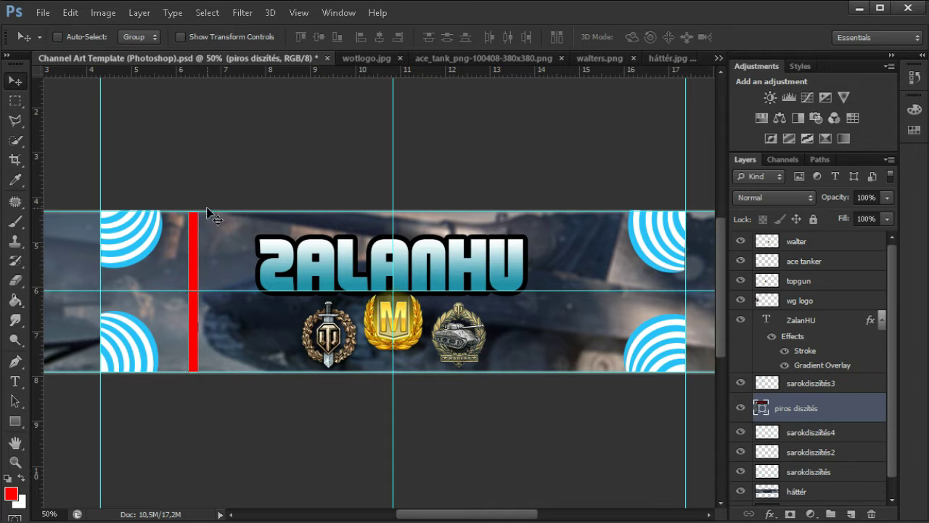
{"action": "key", "text": "ctrl+t"}
{"action": "left_click_drag", "start_coordinate": [186, 227], "coordinate": [254, 202]}
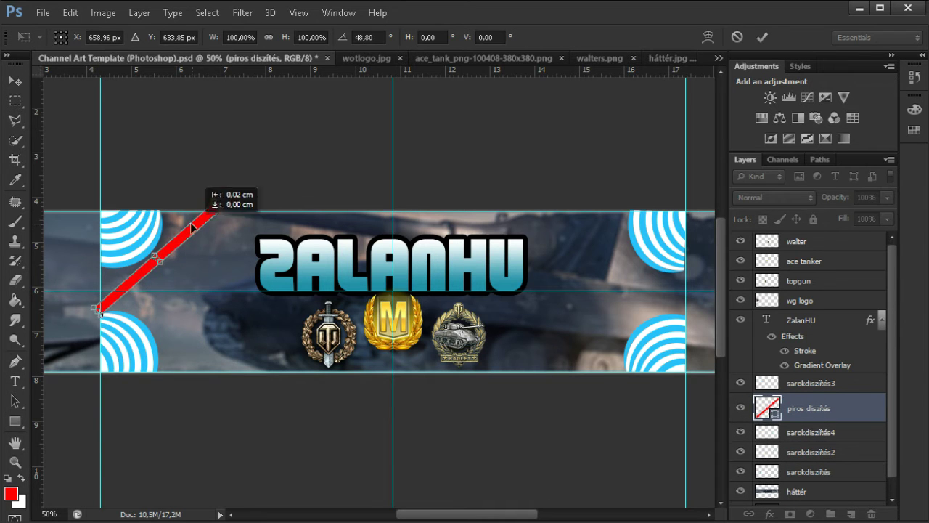
{"action": "key", "text": "Return"}
Fill a rectangular selection with red, then hide and delete the piros díszítés layer
{"action": "key", "text": "m"}
{"action": "left_click_drag", "start_coordinate": [114, 290], "coordinate": [166, 371]}
{"action": "key", "text": "alt+BackSpace"}
{"action": "left_click", "coordinate": [741, 402]}
{"action": "right_click", "coordinate": [806, 403]}
{"action": "left_click", "coordinate": [902, 375]}
Recolour the ZalanHU title's Gradient Overlay stops to a brighter light-blue blend
{"action": "key", "text": "w"}
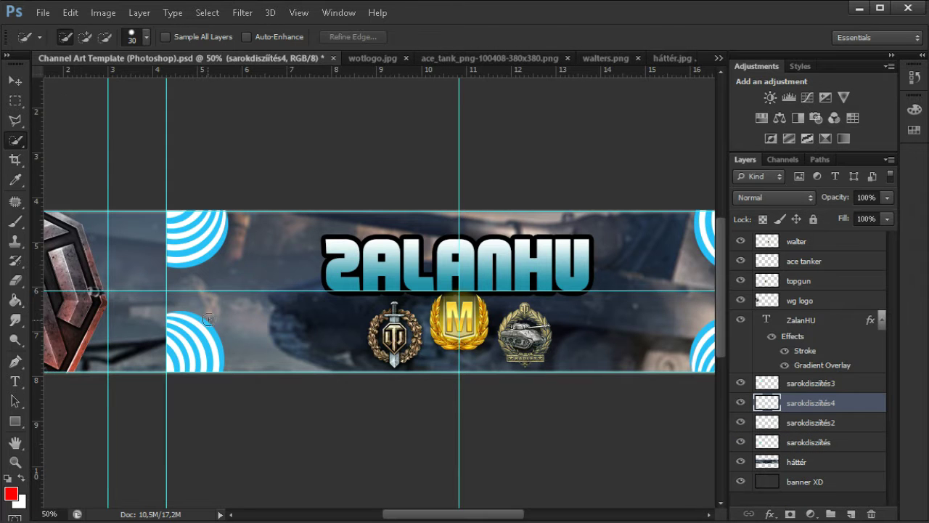
{"action": "double_click", "coordinate": [840, 320]}
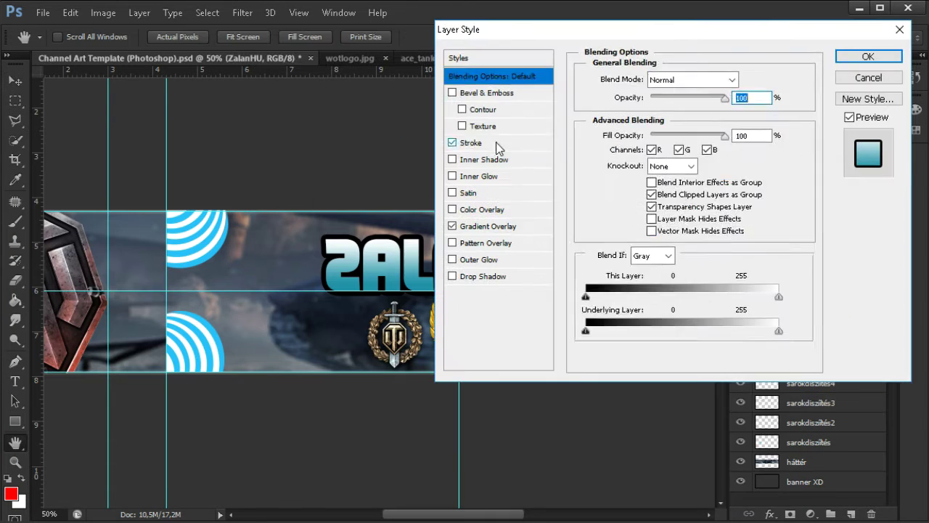
{"action": "left_click", "coordinate": [488, 226]}
{"action": "left_click", "coordinate": [679, 114]}
{"action": "double_click", "coordinate": [828, 477]}
{"action": "left_click", "coordinate": [756, 398]}
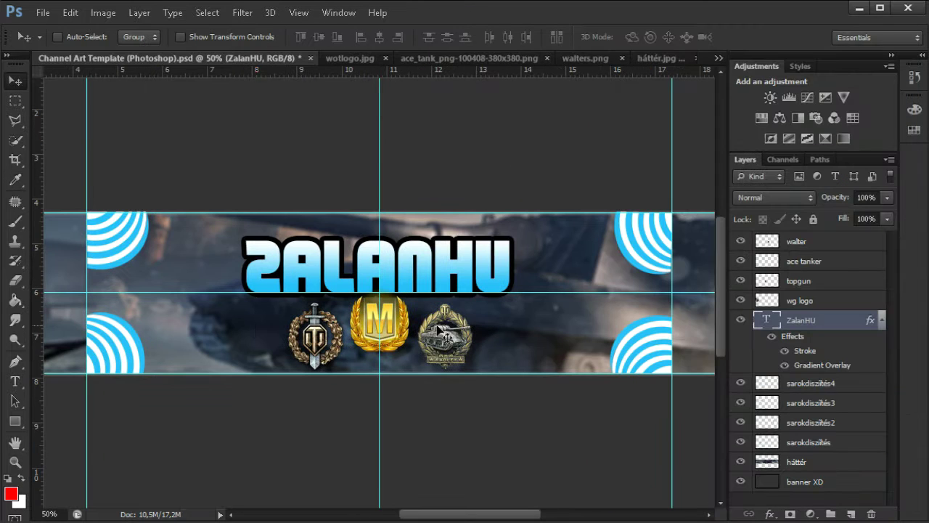
Delete the stray brush-stroke layer near the sarokdiszítés layer
{"action": "key", "text": "b"}
{"action": "left_click", "coordinate": [835, 442]}
{"action": "left_click", "coordinate": [850, 514]}
{"action": "left_click", "coordinate": [871, 514]}
{"action": "left_click", "coordinate": [576, 325]}
Select the háttér background layer and bring up the Filter Gallery
{"action": "left_click", "coordinate": [15, 421]}
{"action": "key", "text": "v"}
{"action": "left_click", "coordinate": [797, 462]}
{"action": "left_click", "coordinate": [242, 12]}
{"action": "left_click", "coordinate": [309, 68]}
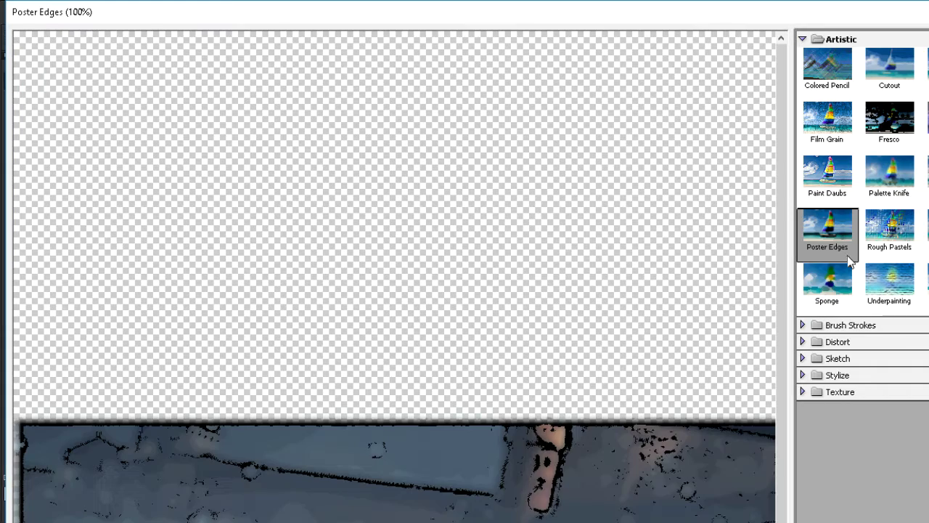
Apply a Filter Gallery painted effect (Fresco, Dark Strokes) to the háttér background
{"action": "left_click", "coordinate": [890, 119]}
{"action": "left_click", "coordinate": [850, 325]}
{"action": "left_click", "coordinate": [827, 407]}
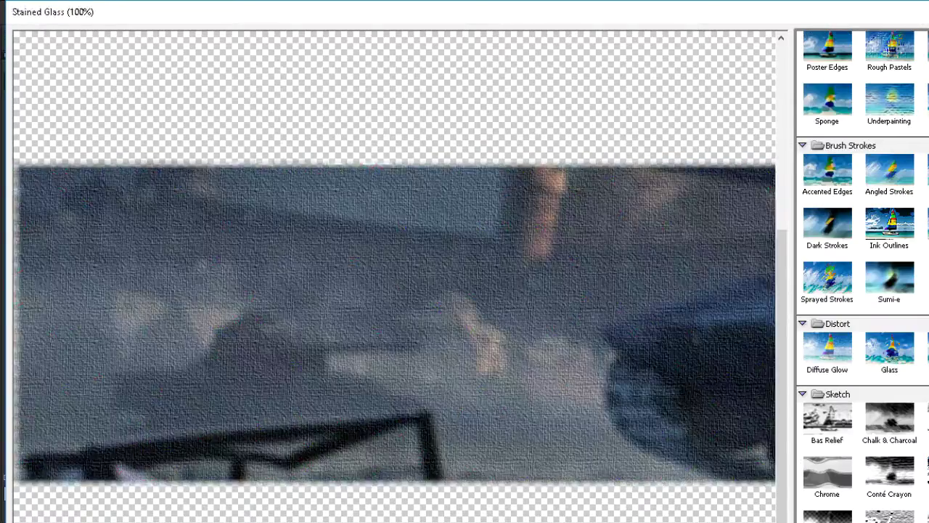
{"action": "key", "text": "Escape"}
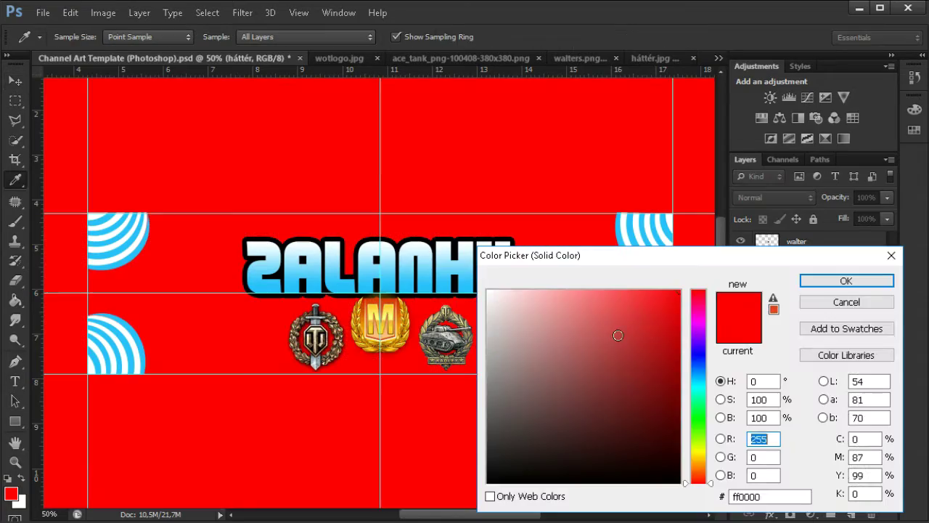
Try a red Color Fill layer with different blending modes, then delete it
{"action": "left_click", "coordinate": [846, 280]}
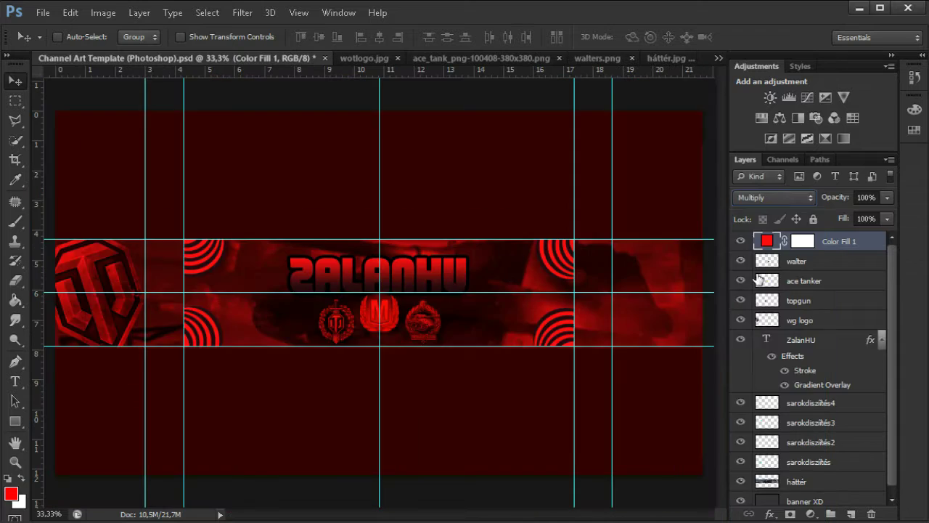
{"action": "left_click", "coordinate": [775, 197]}
{"action": "left_click", "coordinate": [773, 393]}
{"action": "left_click", "coordinate": [787, 198]}
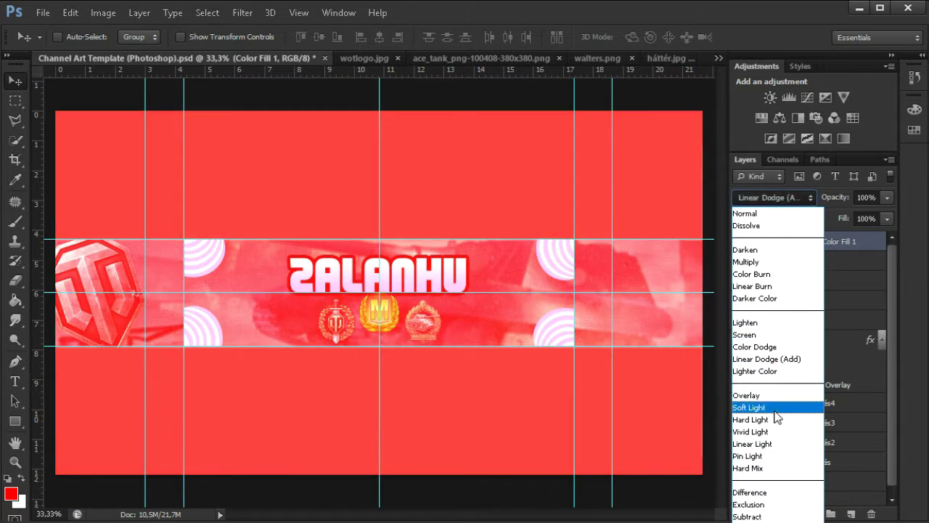
{"action": "left_click", "coordinate": [752, 444]}
{"action": "key", "text": "Delete"}
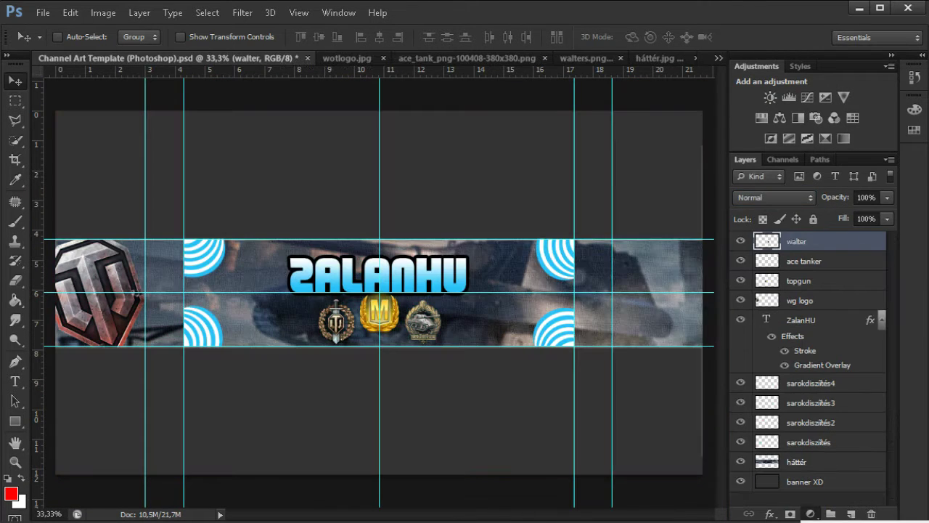
Add a Hue/Saturation adjustment layer with hue +20 and boosted saturation
{"action": "left_click", "coordinate": [760, 118]}
{"action": "left_click_drag", "start_coordinate": [703, 297], "coordinate": [722, 297]}
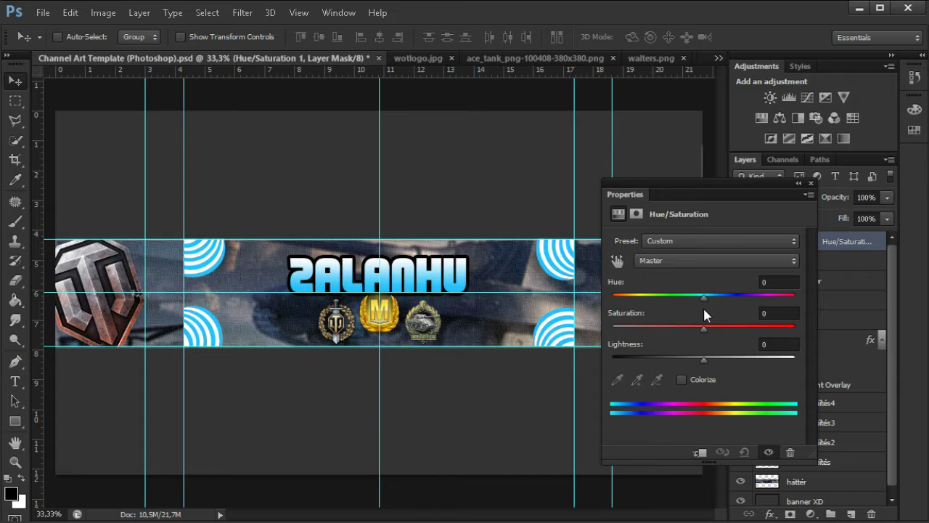
{"action": "left_click_drag", "start_coordinate": [690, 195], "coordinate": [488, 321]}
{"action": "left_click_drag", "start_coordinate": [514, 456], "coordinate": [557, 456]}
{"action": "mouse_move", "coordinate": [501, 486]}
{"action": "left_mouse_down"}
{"action": "mouse_move", "coordinate": [515, 486]}
{"action": "mouse_move", "coordinate": [502, 486]}
{"action": "left_mouse_up"}
{"action": "left_click", "coordinate": [609, 309]}
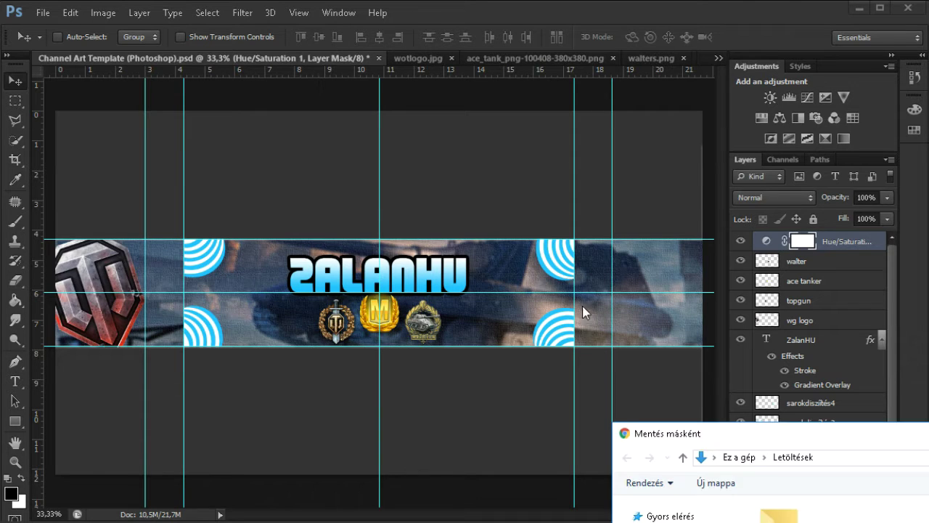
Save the downloaded YouTube, Twitter and Facebook icon images
{"action": "key", "text": "Return"}
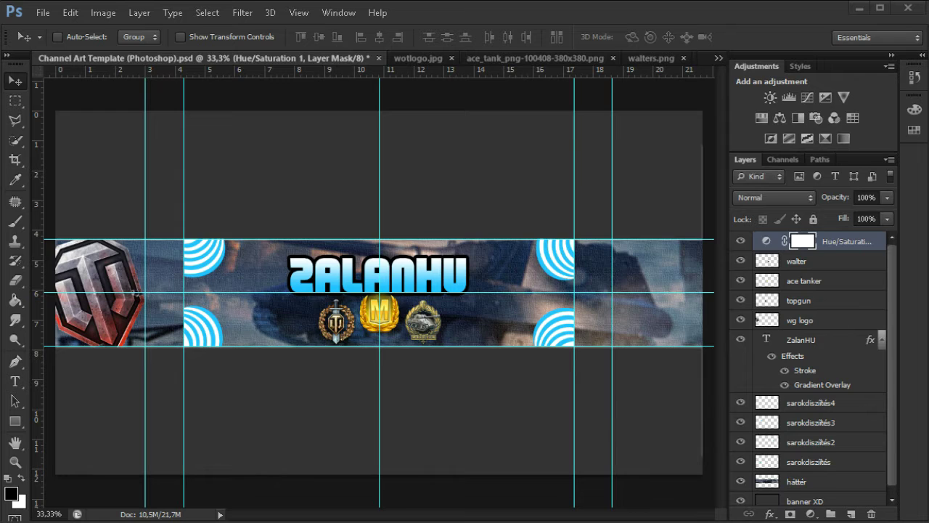
{"action": "type", "text": "twitter ico"}
{"action": "key", "text": "Return"}
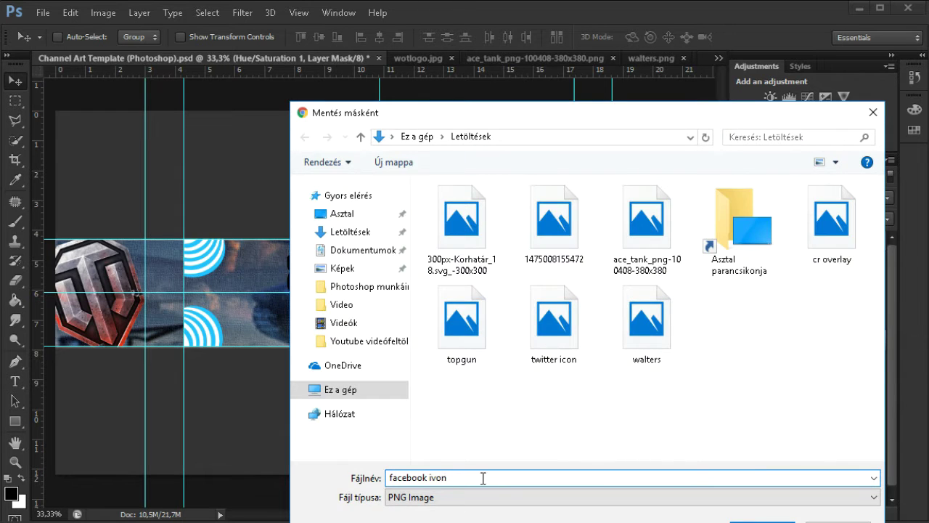
{"action": "key", "text": "Return"}
Place the Facebook icon small on the banner's right side as layer 'facebook logo'
{"action": "key", "text": "ctrl+o"}
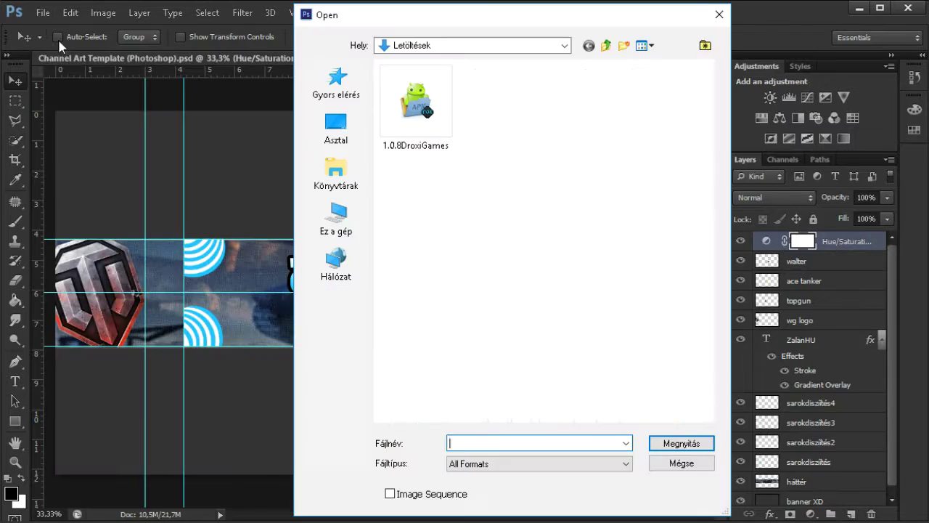
{"action": "double_click", "coordinate": [580, 231]}
{"action": "mouse_move", "coordinate": [581, 231]}
{"action": "left_mouse_down"}
{"action": "mouse_move", "coordinate": [269, 282]}
{"action": "mouse_move", "coordinate": [705, 302]}
{"action": "left_mouse_up"}
{"action": "key", "text": "ctrl+plus"}
{"action": "key", "text": "ctrl+t"}
{"action": "left_click_drag", "start_coordinate": [488, 296], "coordinate": [439, 231]}
{"action": "double_click", "coordinate": [811, 242]}
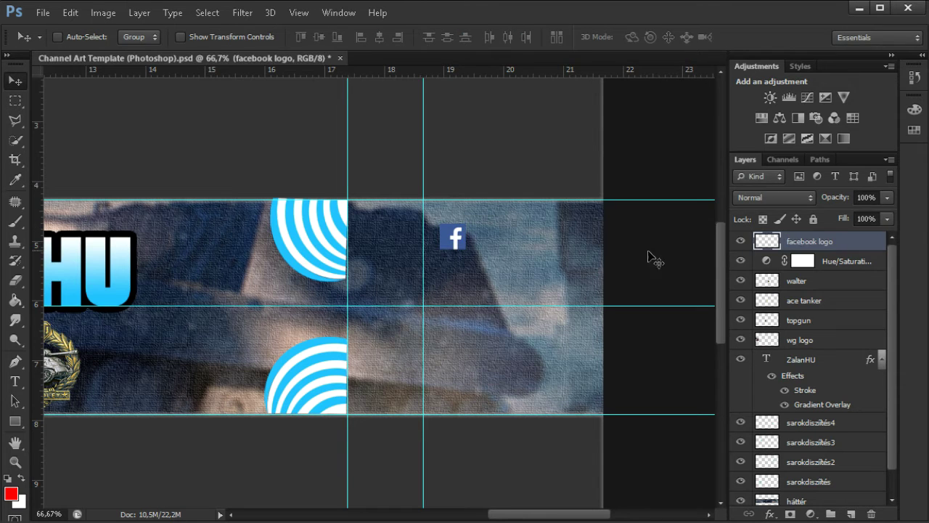
Add a Hue/Saturation adjustment with hue +5 and group the logo layers
{"action": "double_click", "coordinate": [864, 241]}
{"action": "left_click", "coordinate": [522, 323]}
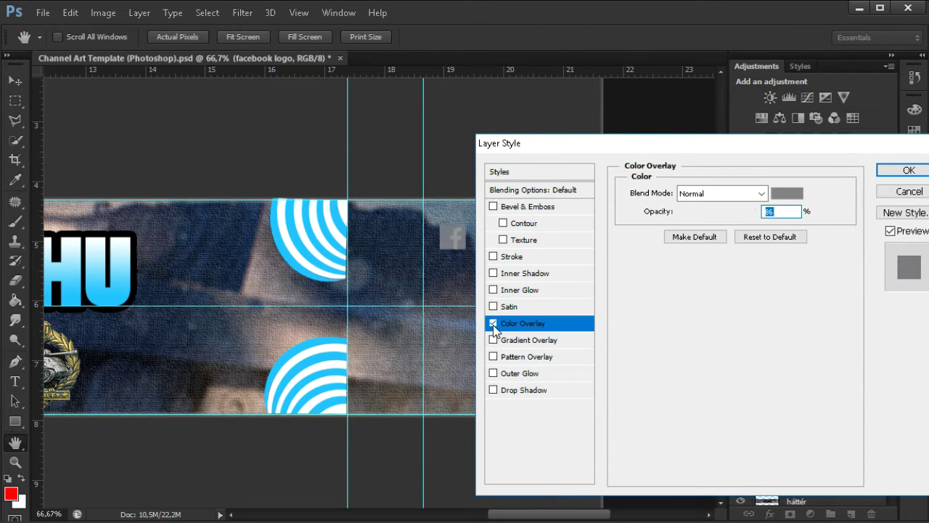
{"action": "key", "text": "Return"}
{"action": "left_click", "coordinate": [779, 117]}
{"action": "left_click_drag", "start_coordinate": [501, 424], "coordinate": [510, 432]}
{"action": "left_click", "coordinate": [609, 310]}
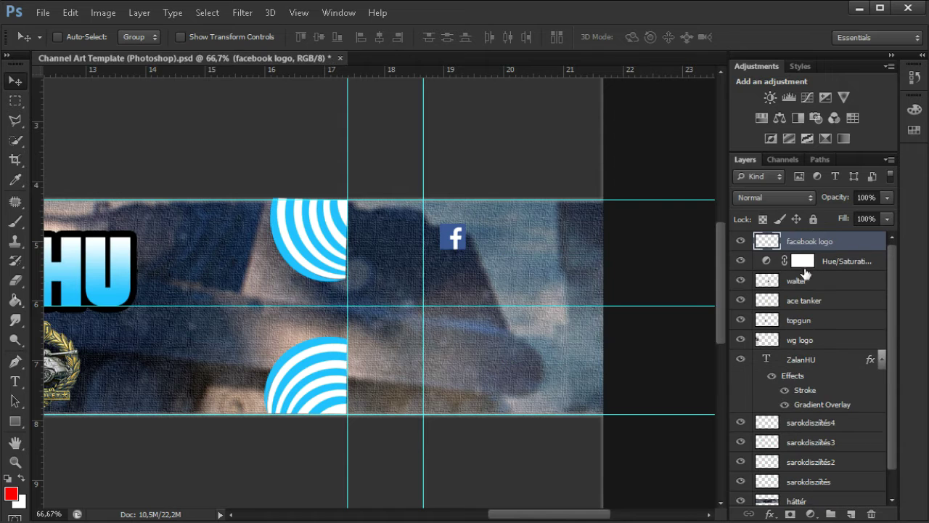
{"action": "key", "text": "ctrl+g"}
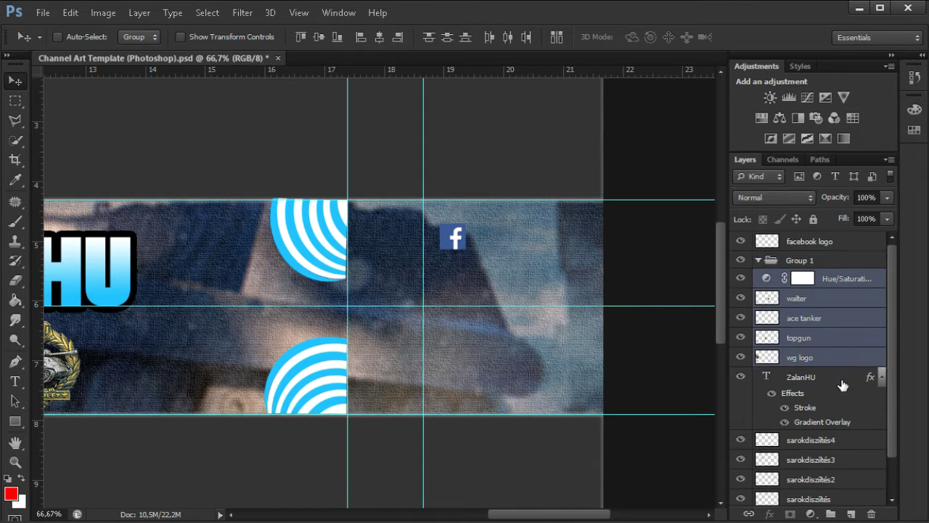
Select the title, medal and ring layers and collapse them into Group 1
{"action": "left_click", "coordinate": [840, 479], "text": "shift"}
{"action": "scroll", "coordinate": [840, 407], "scroll_direction": "down", "scroll_amount": 3}
{"action": "scroll", "coordinate": [835, 327], "scroll_direction": "up", "scroll_amount": 3}
{"action": "right_click", "coordinate": [823, 281]}
{"action": "right_click", "coordinate": [797, 261]}
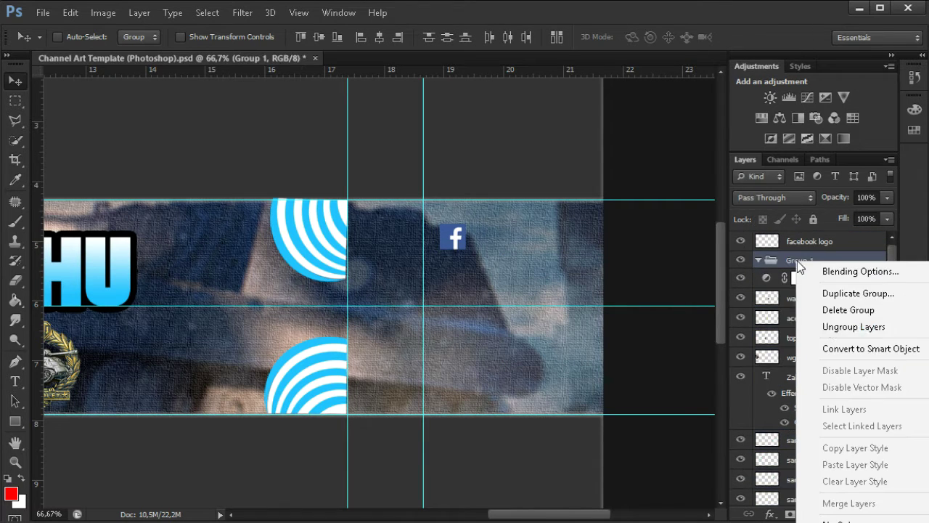
{"action": "left_click", "coordinate": [758, 260]}
Add a Hue/Saturation 2 adjustment layer, tweak it, then delete it
{"action": "left_click", "coordinate": [762, 118]}
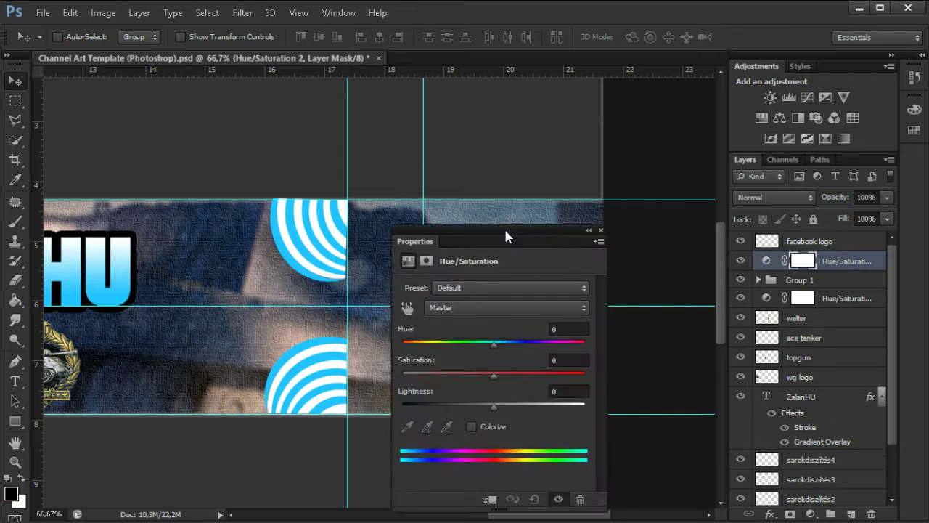
{"action": "left_click_drag", "start_coordinate": [504, 226], "coordinate": [545, 198]}
{"action": "left_click_drag", "start_coordinate": [538, 304], "coordinate": [527, 304]}
{"action": "left_click", "coordinate": [616, 387]}
{"action": "left_click", "coordinate": [579, 326]}
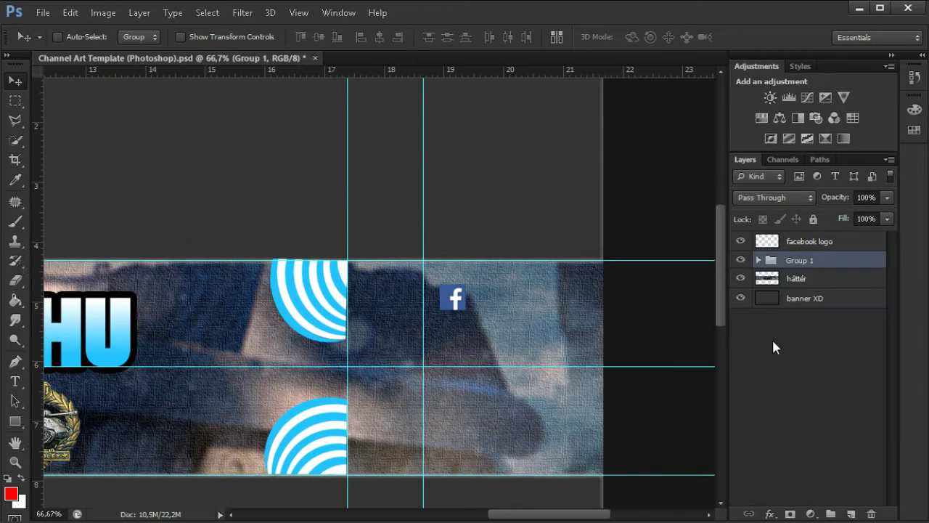
Rename the group to 'minden' and undo an unwanted extra adjustment layer
{"action": "double_click", "coordinate": [802, 260]}
{"action": "type", "text": "minden"}
{"action": "key", "text": "Return"}
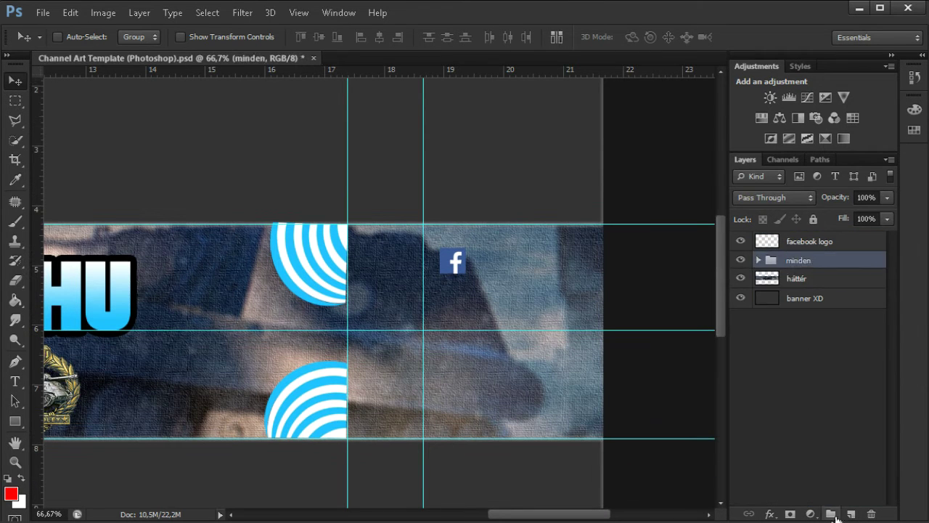
{"action": "left_click", "coordinate": [805, 241]}
{"action": "left_click", "coordinate": [761, 117]}
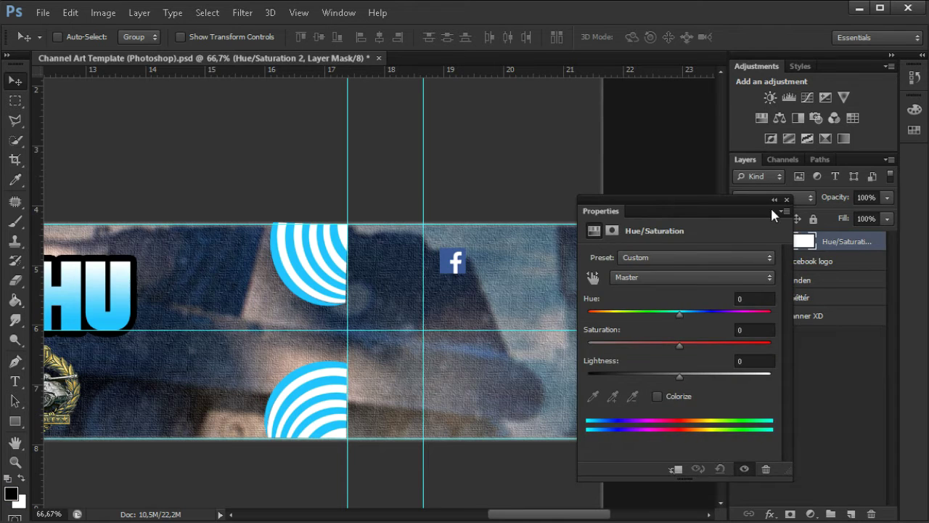
{"action": "key", "text": "ctrl+z"}
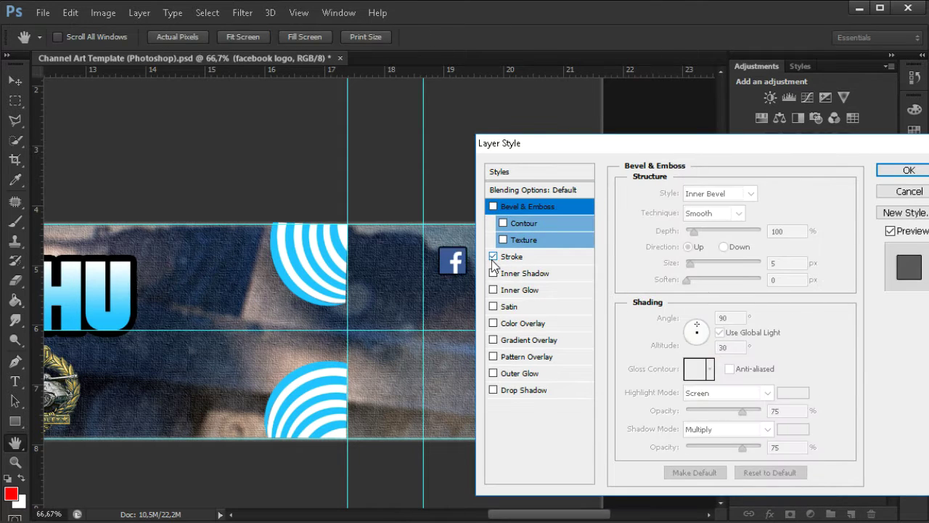
Try colour, gradient, outer glow and pattern overlays on the logo, then cancel
{"action": "left_click", "coordinate": [523, 323]}
{"action": "left_click", "coordinate": [529, 339]}
{"action": "left_click", "coordinate": [520, 373]}
{"action": "left_click", "coordinate": [526, 356]}
{"action": "left_click", "coordinate": [729, 246]}
{"action": "key", "text": "Escape"}
{"action": "key", "text": "Escape"}
{"action": "scroll", "coordinate": [540, 254], "scroll_direction": "up", "scroll_amount": 3}
{"action": "scroll", "coordinate": [419, 390], "scroll_direction": "up", "scroll_amount": 2}
Trace the logo's f with the Pen tool and fill it with cyan
{"action": "key", "text": "p"}
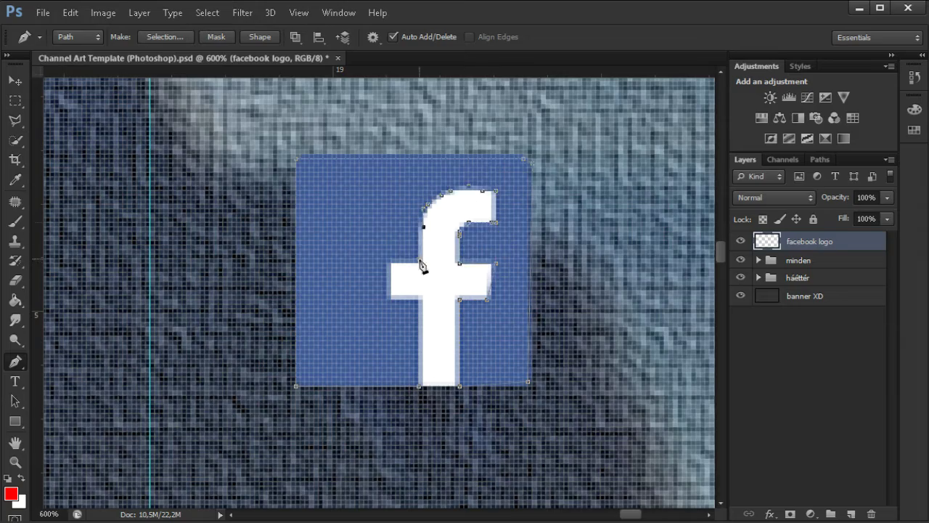
{"action": "left_click", "coordinate": [767, 241], "text": "ctrl"}
{"action": "key", "text": "g"}
{"action": "left_click", "coordinate": [341, 341]}
{"action": "scroll", "coordinate": [462, 343], "scroll_direction": "down", "scroll_amount": 6}
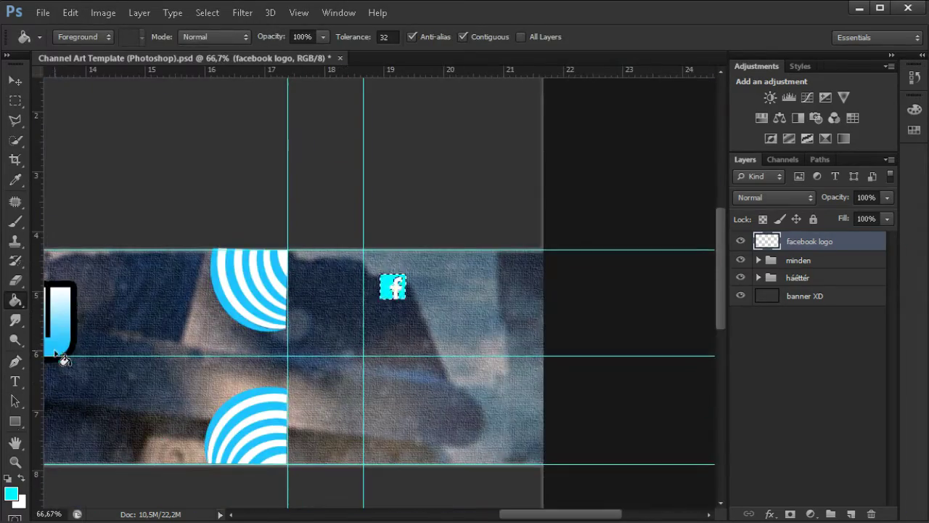
{"action": "scroll", "coordinate": [404, 297], "scroll_direction": "up", "scroll_amount": 8}
Touch up the logo with the brush and add an empty Layer 1 above it
{"action": "key", "text": "b"}
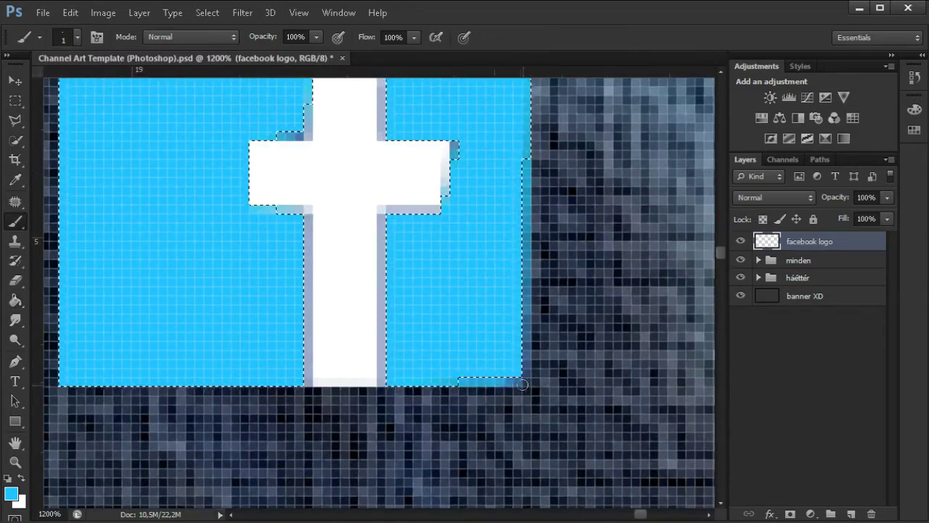
{"action": "scroll", "coordinate": [451, 378], "scroll_direction": "down", "scroll_amount": 3}
{"action": "scroll", "coordinate": [363, 312], "scroll_direction": "down", "scroll_amount": 2}
{"action": "scroll", "coordinate": [320, 232], "scroll_direction": "down", "scroll_amount": 5}
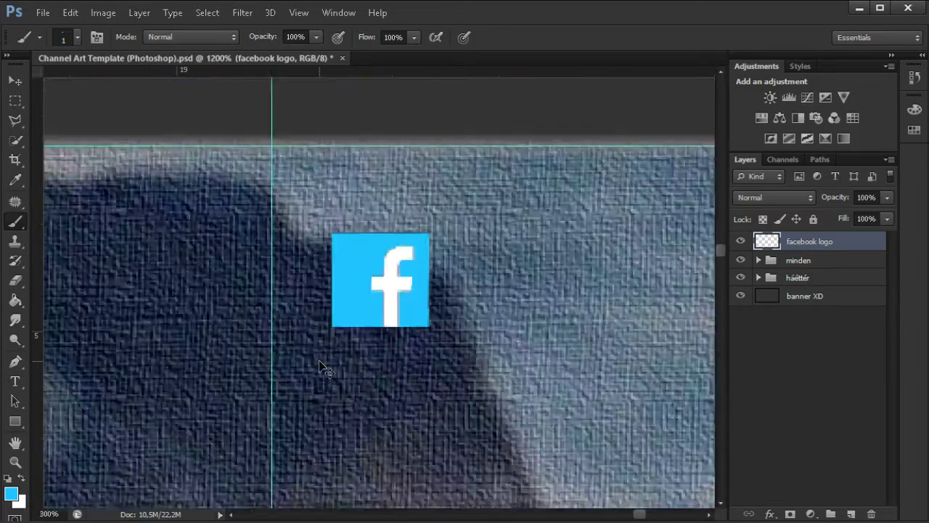
{"action": "left_click", "coordinate": [43, 12]}
{"action": "left_click", "coordinate": [633, 327]}
{"action": "key", "text": "v"}
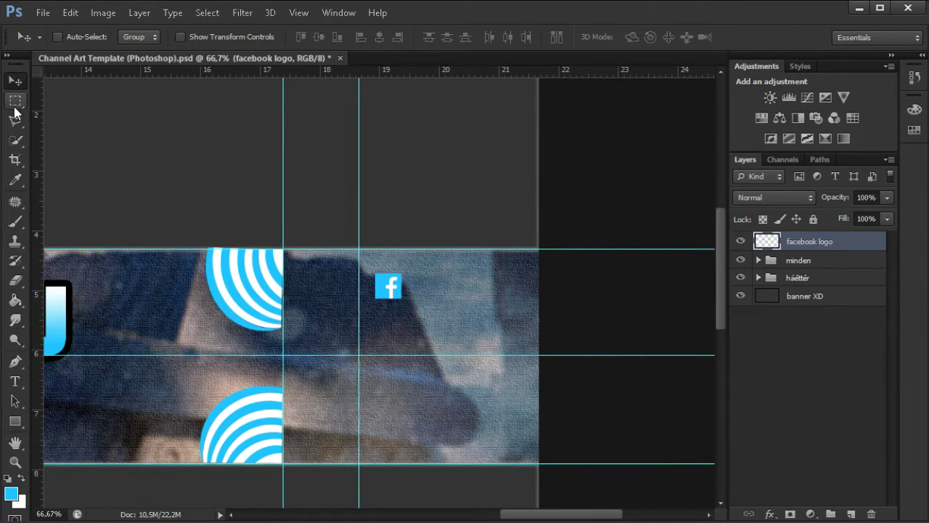
{"action": "left_click", "coordinate": [851, 514]}
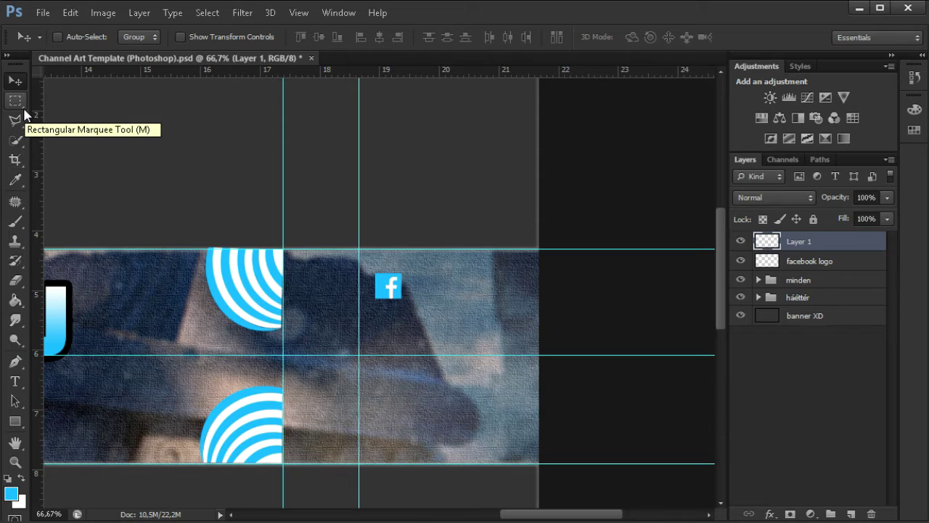
Move the Facebook logo beside the rings and scale anime.png into the banner's right end
{"action": "left_click_drag", "start_coordinate": [388, 286], "coordinate": [524, 320]}
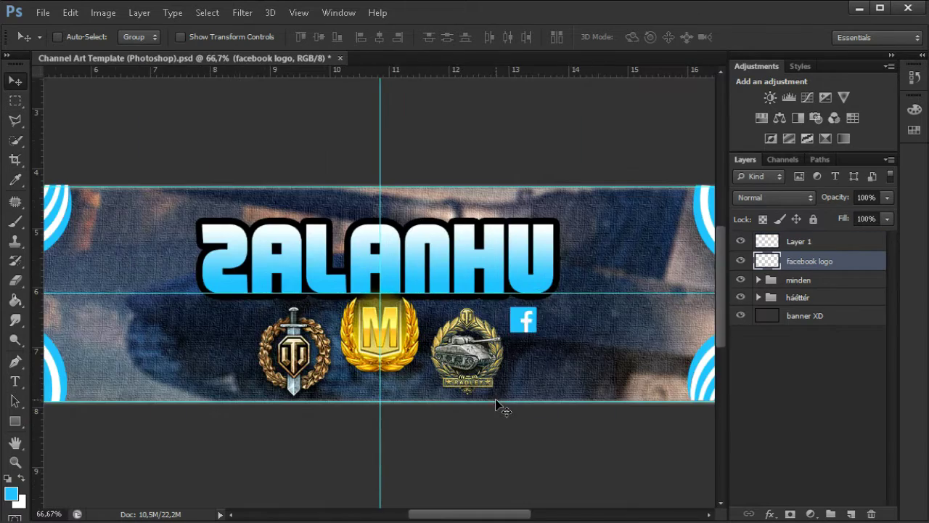
{"action": "mouse_move", "coordinate": [501, 408]}
{"action": "left_mouse_down"}
{"action": "mouse_move", "coordinate": [460, 359]}
{"action": "mouse_move", "coordinate": [358, 285]}
{"action": "left_mouse_up"}
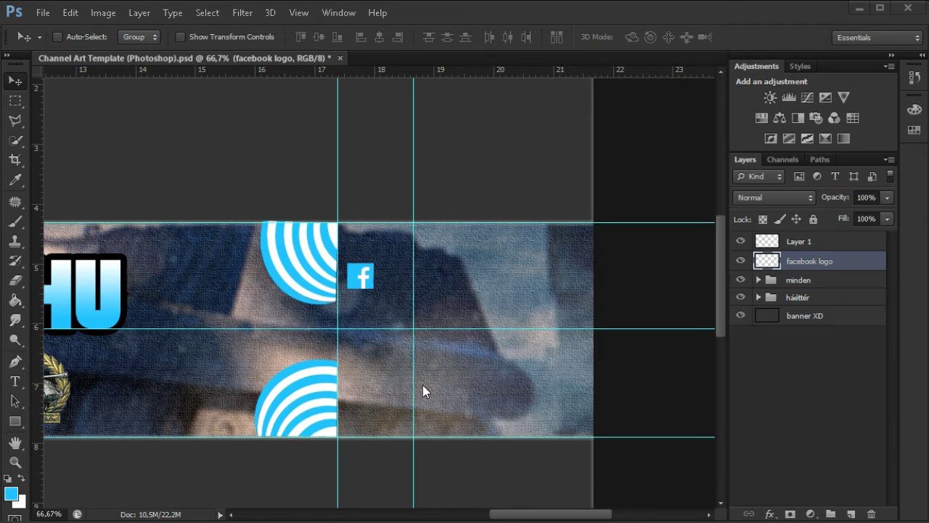
{"action": "key", "text": "ctrl+o"}
{"action": "key", "text": "Return"}
{"action": "left_click_drag", "start_coordinate": [353, 227], "coordinate": [436, 327]}
{"action": "key", "text": "ctrl+t"}
{"action": "left_click_drag", "start_coordinate": [530, 394], "coordinate": [622, 425]}
{"action": "key", "text": "Return"}
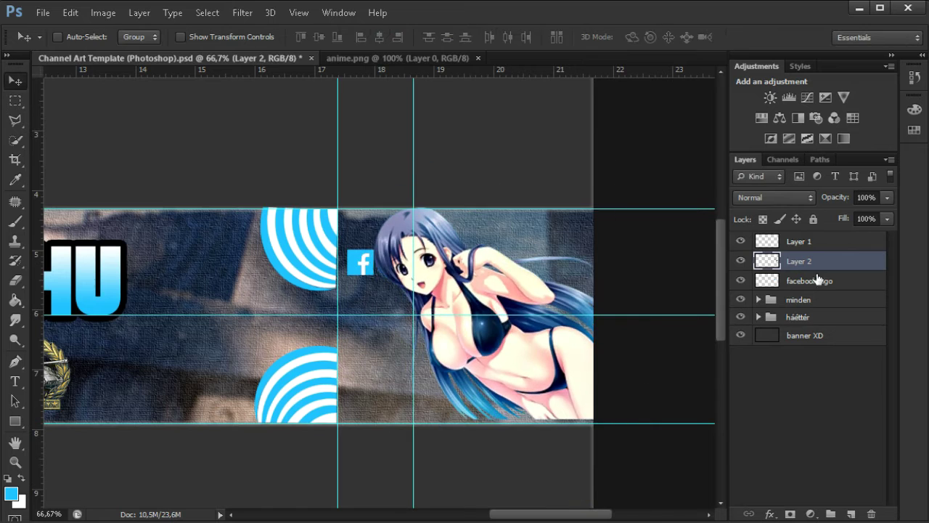
{"action": "key", "text": "ctrl+bracketright"}
{"action": "key", "text": "alt+bracketleft"}
{"action": "key", "text": "alt+bracketleft"}
Add a red 9 pt ZALANHU text label right beside the Facebook icon
{"action": "key", "text": "t"}
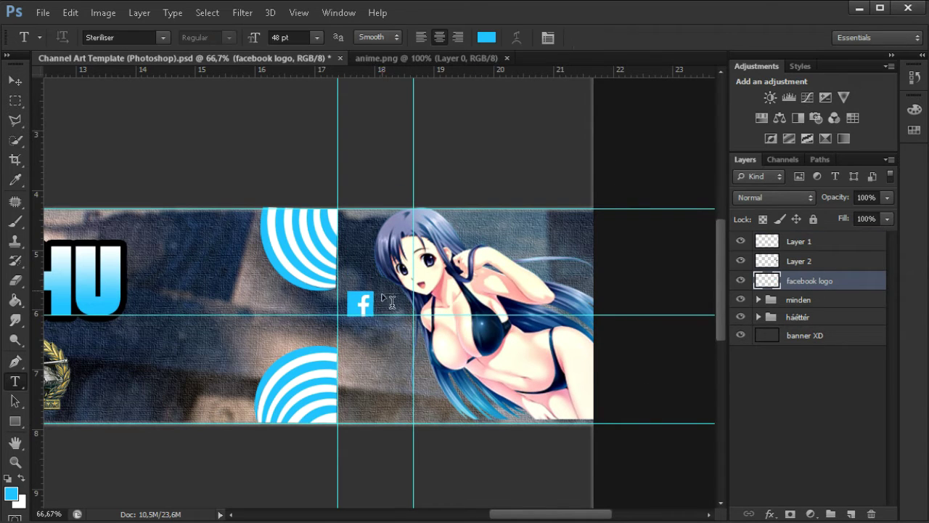
{"action": "left_click_drag", "start_coordinate": [374, 285], "coordinate": [572, 347]}
{"action": "type", "text": "/Zalanhu"}
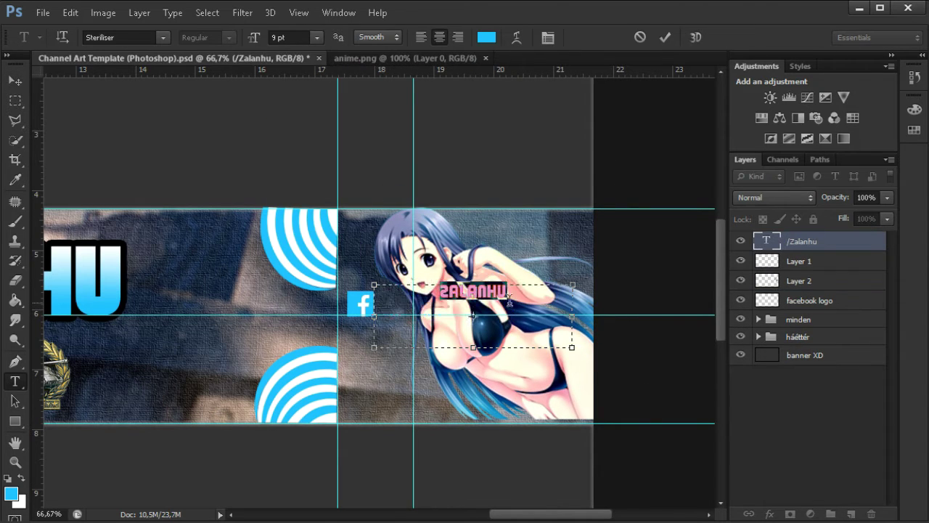
{"action": "left_click", "coordinate": [486, 37]}
{"action": "left_click", "coordinate": [691, 273]}
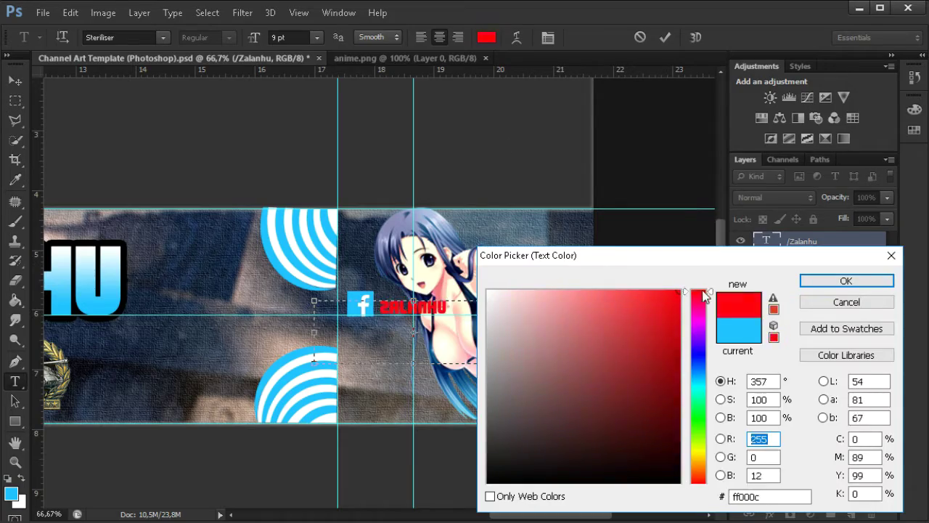
{"action": "left_click", "coordinate": [878, 278]}
{"action": "scroll", "coordinate": [439, 292], "scroll_direction": "up", "scroll_amount": 1}
{"action": "scroll", "coordinate": [525, 338], "scroll_direction": "down", "scroll_amount": 2}
{"action": "scroll", "coordinate": [594, 256], "scroll_direction": "up", "scroll_amount": 1}
{"action": "scroll", "coordinate": [594, 255], "scroll_direction": "down", "scroll_amount": 1}
{"action": "key", "text": "v"}
{"action": "scroll", "coordinate": [682, 288], "scroll_direction": "up", "scroll_amount": 3}
{"action": "scroll", "coordinate": [682, 288], "scroll_direction": "up", "scroll_amount": 1}
{"action": "scroll", "coordinate": [436, 312], "scroll_direction": "down", "scroll_amount": 3}
{"action": "scroll", "coordinate": [230, 335], "scroll_direction": "down", "scroll_amount": 1}
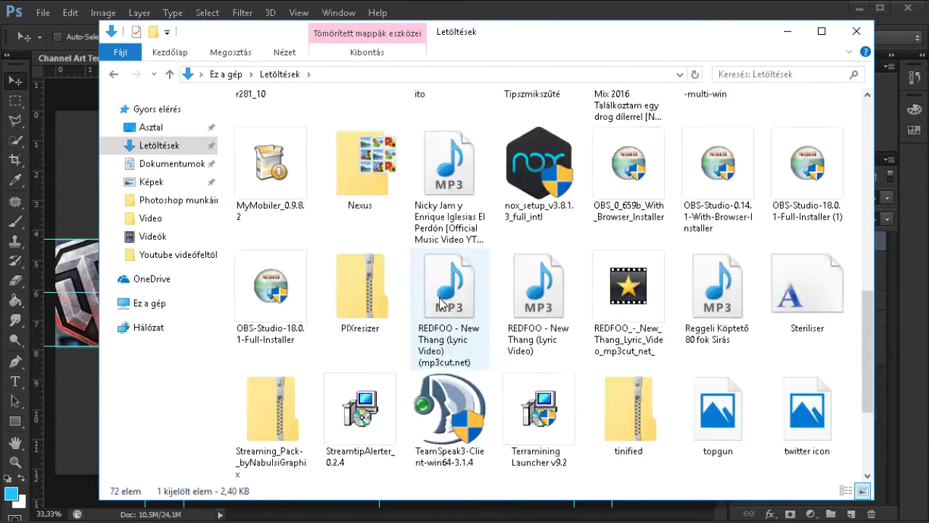
Extract the downloaded font archive to get the ICantStopThinkinOfYou font in Downloads
{"action": "scroll", "coordinate": [439, 299], "scroll_direction": "down", "scroll_amount": 5}
{"action": "right_click", "coordinate": [517, 388]}
{"action": "left_click", "coordinate": [552, 496]}
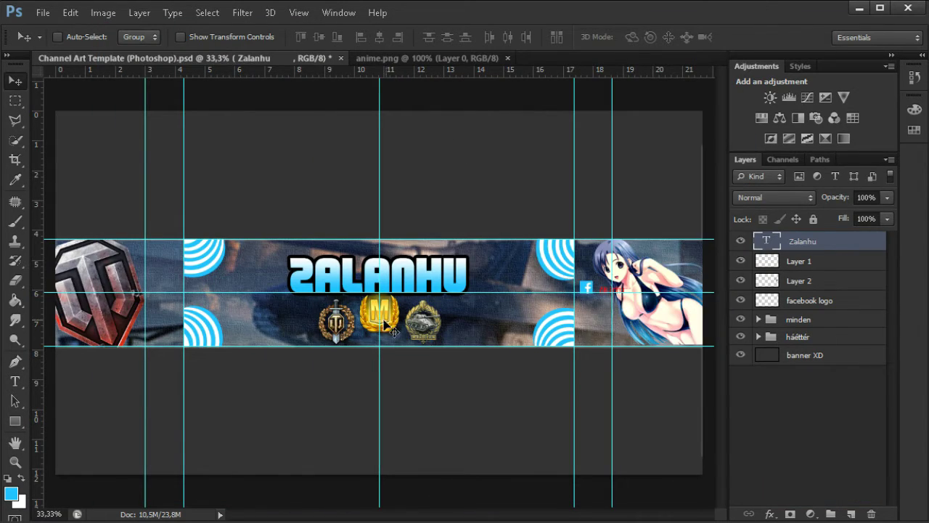
Type a kv-2 text label on the banner's left part
{"action": "left_click", "coordinate": [14, 381]}
{"action": "key", "text": "ctrl+plus"}
{"action": "left_click_drag", "start_coordinate": [164, 294], "coordinate": [349, 355]}
{"action": "type", "text": "kv-2"}
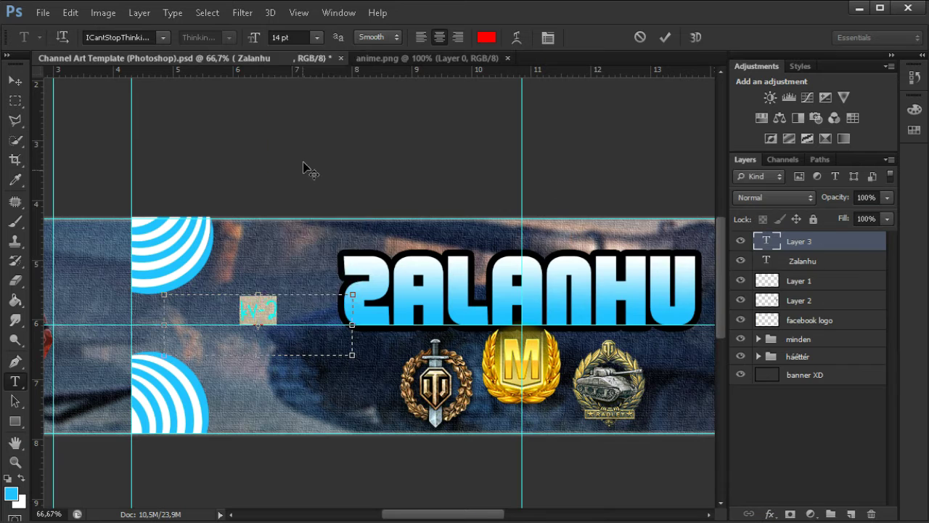
{"action": "left_click", "coordinate": [665, 37]}
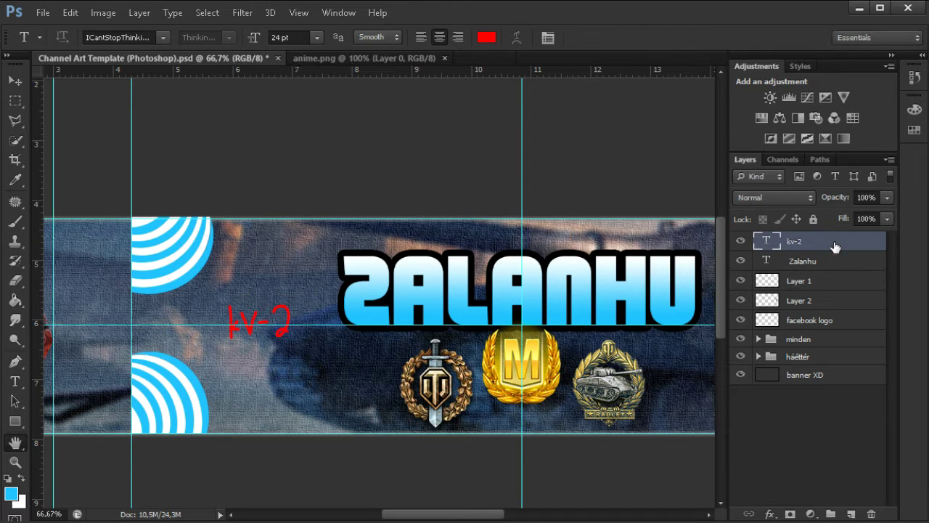
Give the kv-2 text a Stroke and a red Gradient Overlay
{"action": "double_click", "coordinate": [856, 241]}
{"action": "left_click", "coordinate": [524, 389]}
{"action": "left_click", "coordinate": [529, 340]}
{"action": "left_click", "coordinate": [719, 228]}
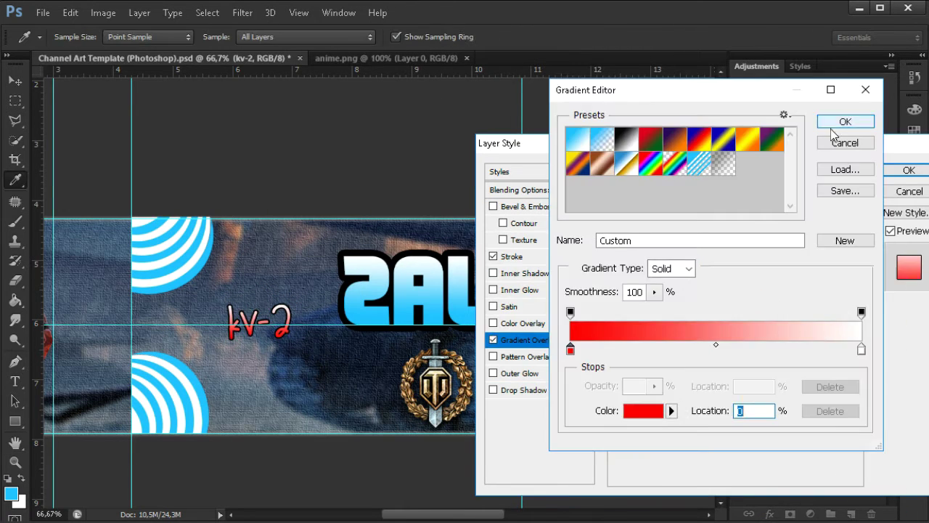
{"action": "left_click", "coordinate": [909, 170]}
Rotate the kv-2 text to a slight tilt
{"action": "key", "text": "ctrl+t"}
{"action": "mouse_move", "coordinate": [240, 305]}
{"action": "left_mouse_down"}
{"action": "mouse_move", "coordinate": [258, 303]}
{"action": "mouse_move", "coordinate": [239, 308]}
{"action": "left_mouse_up"}
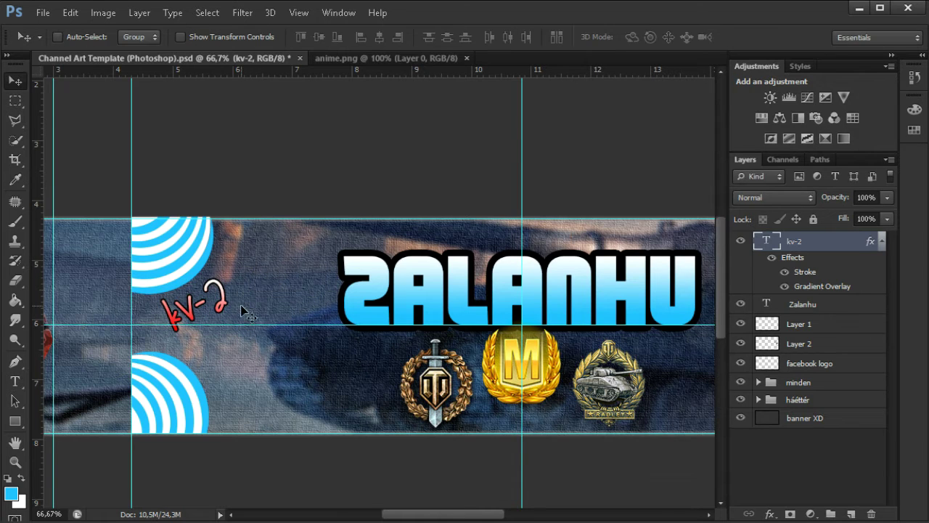
{"action": "key", "text": "Return"}
Duplicate the kv-2 layer as jgpz and edit its text to read jgpz e100
{"action": "type", "text": "jgpz"}
{"action": "key", "text": "Return"}
{"action": "key", "text": "t"}
{"action": "double_click", "coordinate": [269, 312]}
Add a red T29 label from the jgpz e100 layer and place it beside kv-2
{"action": "type", "text": "jgpz e100"}
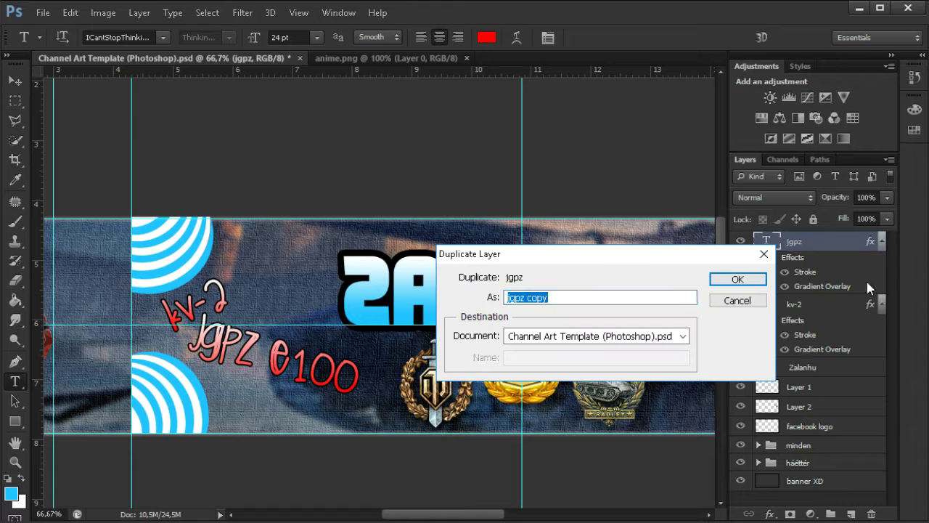
{"action": "type", "text": "T29"}
{"action": "key", "text": "Return"}
{"action": "left_click_drag", "start_coordinate": [330, 377], "coordinate": [316, 309]}
{"action": "left_click", "coordinate": [811, 255]}
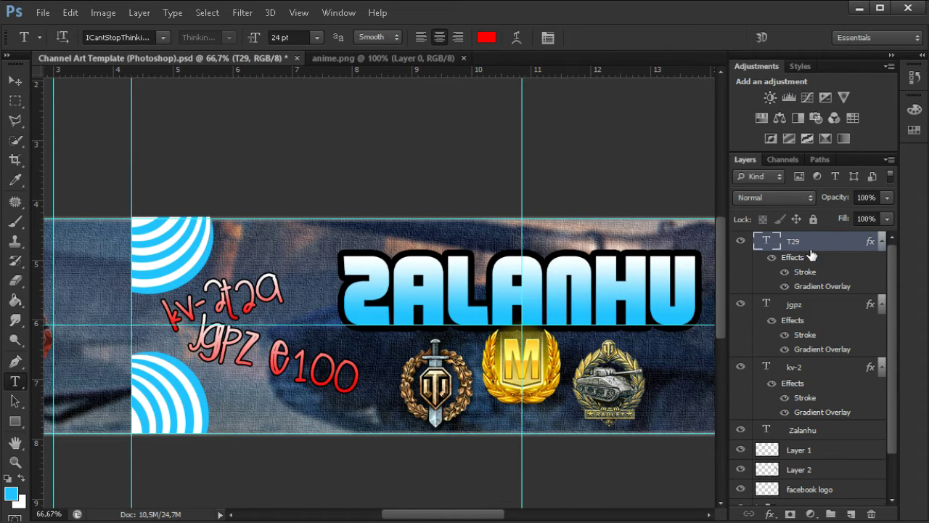
{"action": "key", "text": "v"}
{"action": "left_click_drag", "start_coordinate": [258, 294], "coordinate": [323, 323]}
Duplicate the T29 layer as STB-1 and rotate the STB-1 text
{"action": "right_click", "coordinate": [809, 241]}
{"action": "left_click", "coordinate": [842, 282]}
{"action": "type", "text": "STB-1"}
{"action": "key", "text": "Return"}
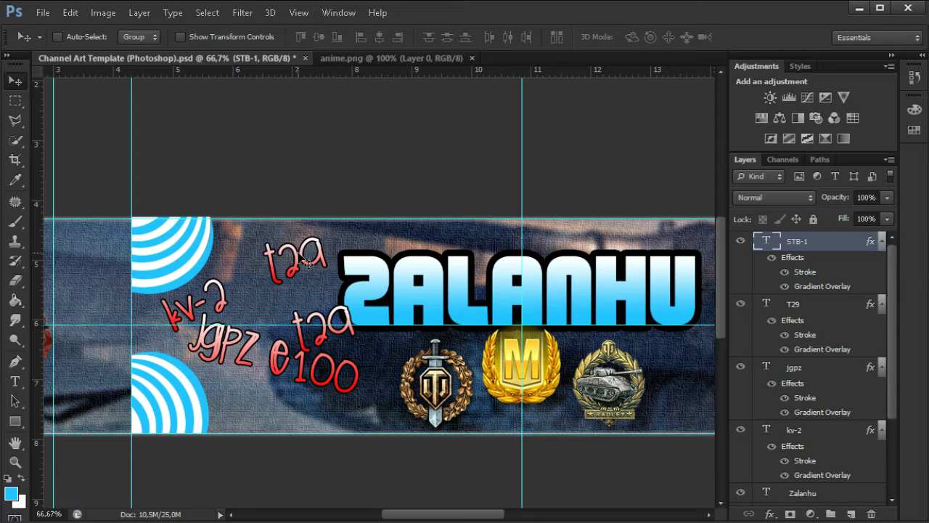
{"action": "left_click_drag", "start_coordinate": [244, 207], "coordinate": [247, 236]}
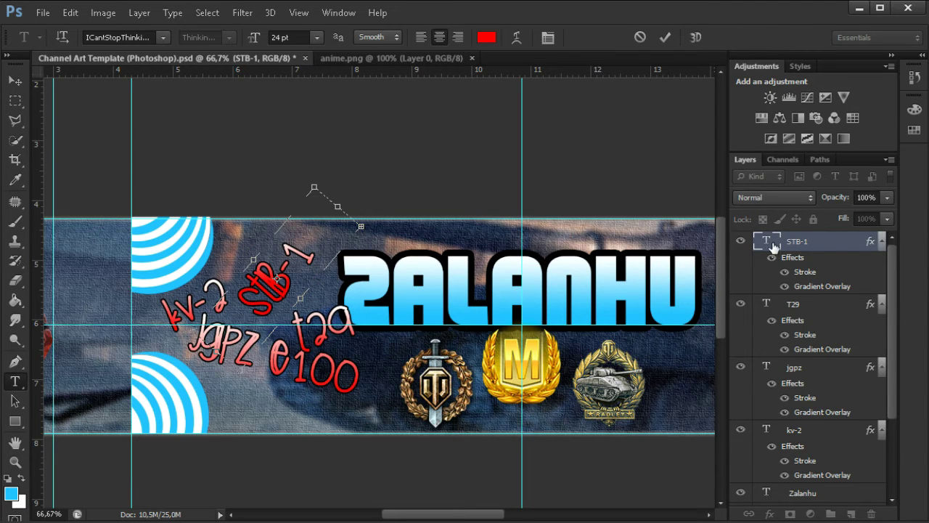
{"action": "left_click", "coordinate": [802, 200]}
{"action": "scroll", "coordinate": [378, 326], "scroll_direction": "right", "scroll_amount": 5}
Add a Panther label right of the medals, rotated downward
{"action": "type", "text": "Panther"}
{"action": "key", "text": "Return"}
{"action": "key", "text": "v"}
{"action": "left_click_drag", "start_coordinate": [111, 306], "coordinate": [545, 305]}
{"action": "type", "text": "tPanther"}
{"action": "left_click_drag", "start_coordinate": [596, 291], "coordinate": [565, 340]}
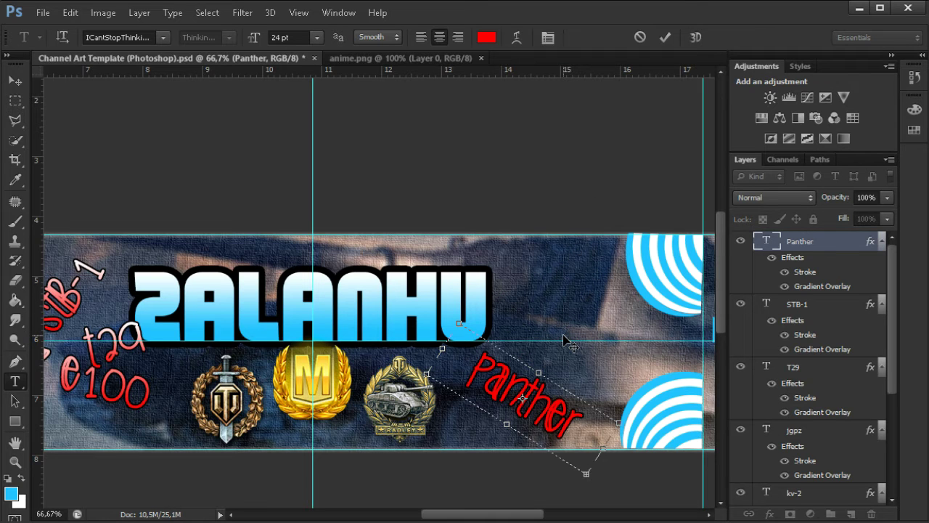
{"action": "right_click", "coordinate": [799, 247]}
{"action": "left_click", "coordinate": [617, 294]}
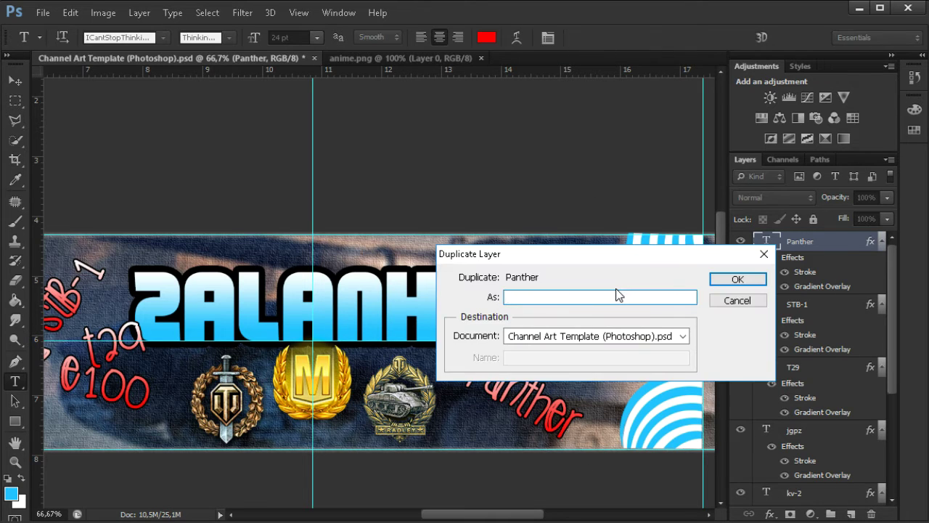
Create an AT_15 layer copy with its text changed to at-15
{"action": "type", "text": "AT_15"}
{"action": "key", "text": "Return"}
{"action": "double_click", "coordinate": [522, 400]}
{"action": "type", "text": "at-15"}
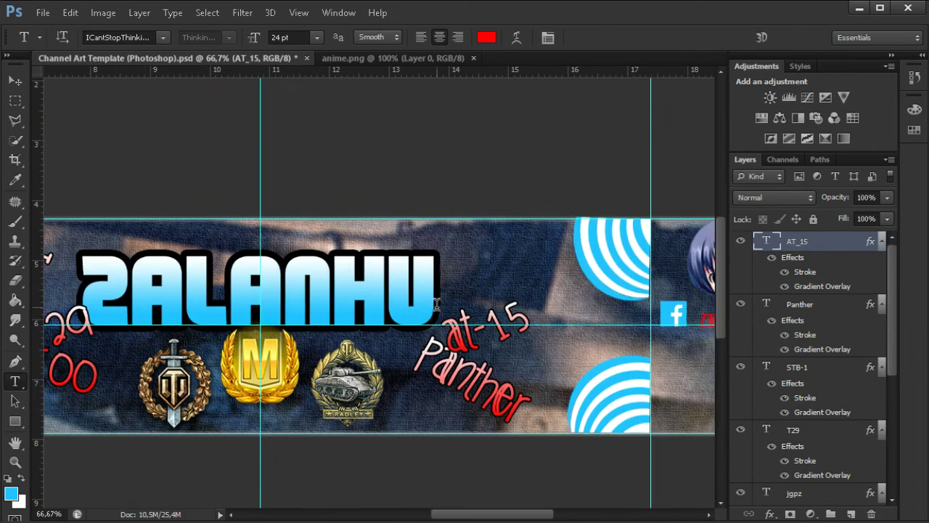
{"action": "right_click", "coordinate": [792, 247]}
{"action": "left_click", "coordinate": [619, 289]}
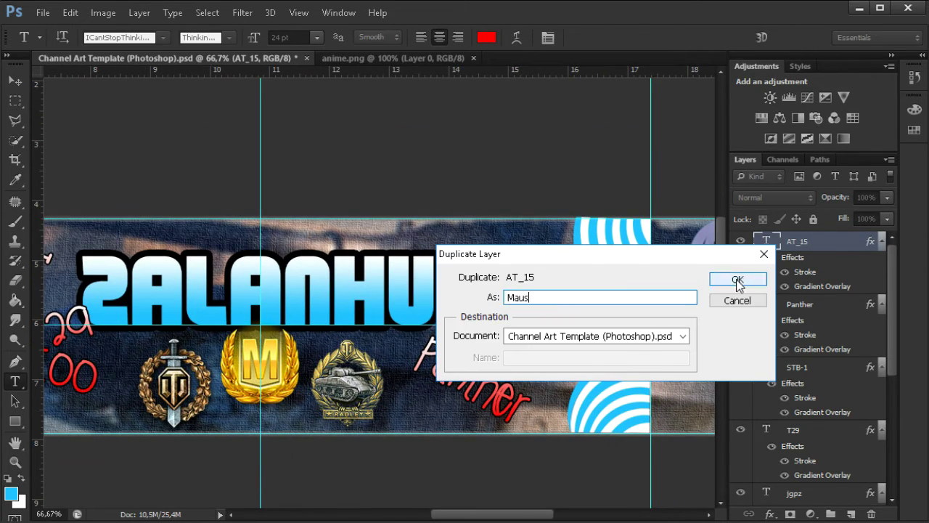
Add a Maus duplicate layer for the Maus label
{"action": "left_click", "coordinate": [735, 279]}
{"action": "right_click", "coordinate": [819, 251]}
{"action": "left_click", "coordinate": [828, 290]}
Place the amx 50 B label beside ZALANHU at about 45° and type 'krumpli'
{"action": "key", "text": "Return"}
{"action": "left_click_drag", "start_coordinate": [639, 370], "coordinate": [541, 240]}
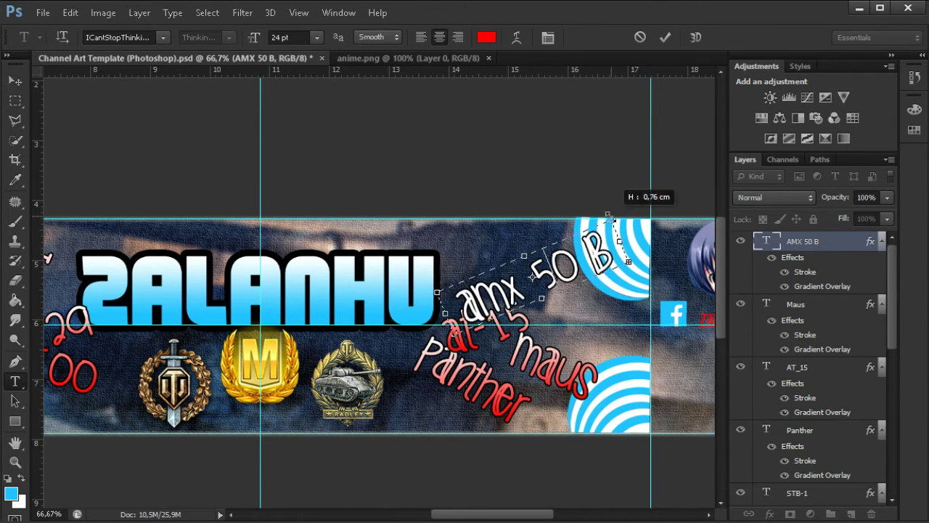
{"action": "left_click_drag", "start_coordinate": [540, 240], "coordinate": [666, 252]}
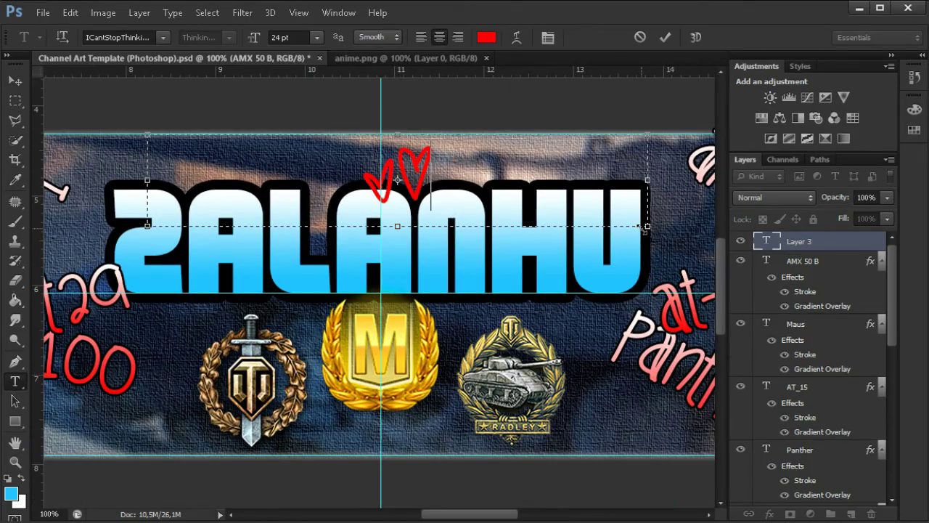
{"action": "type", "text": "krumpli"}
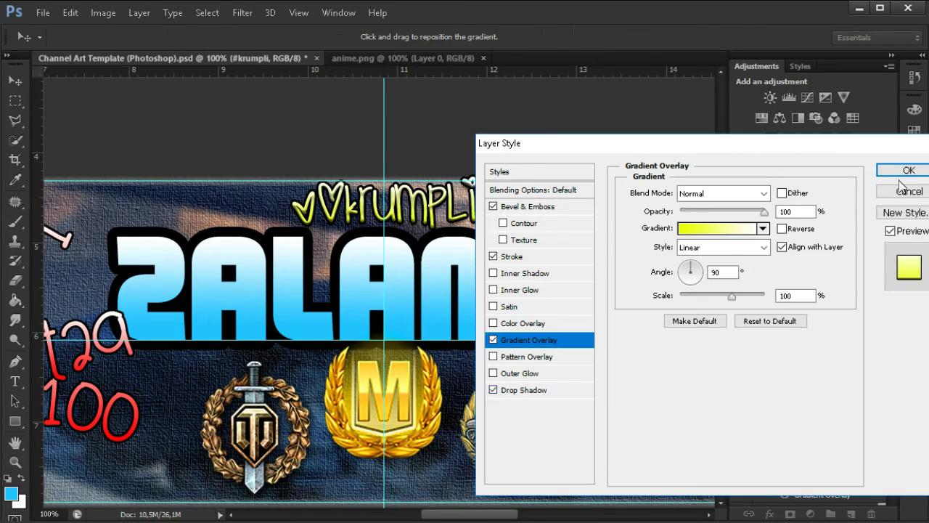
Keep the yellow Gradient Overlay on the krumpli label
{"action": "left_click", "coordinate": [902, 174]}
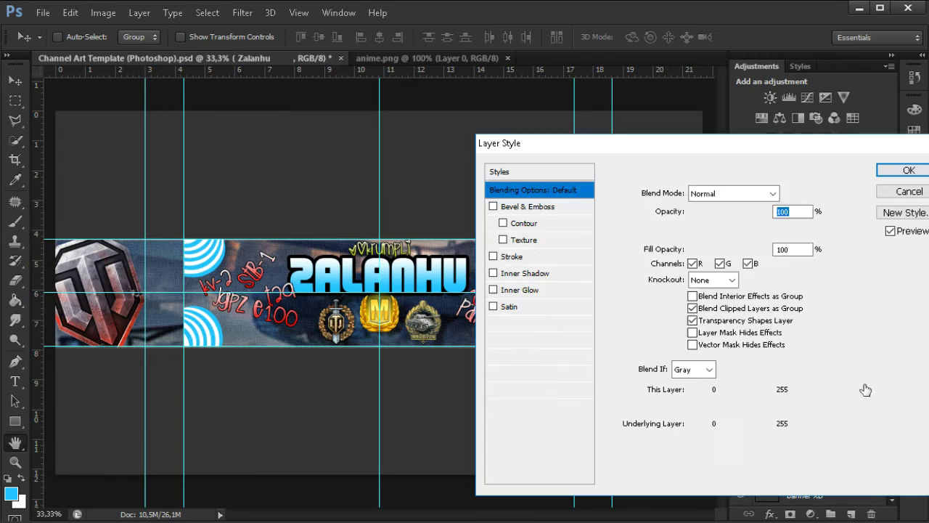